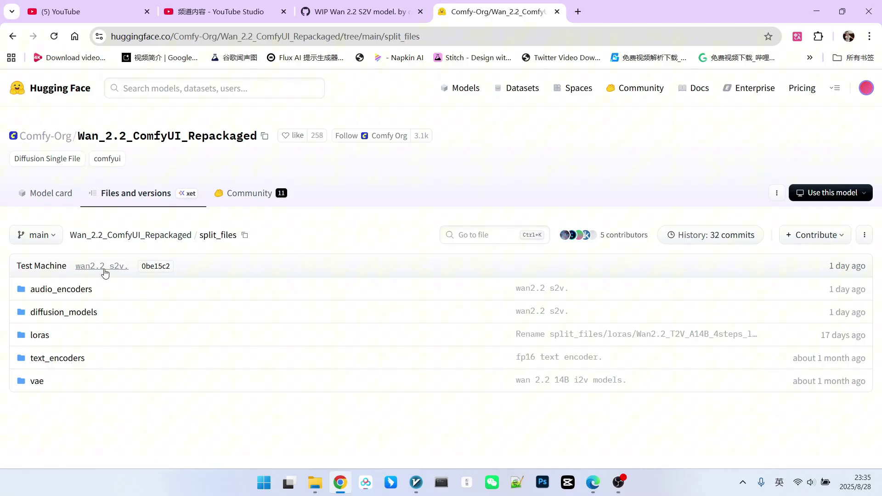
- Inspect the wan2.2_s2v_14B_bf16 model in diffusion_models and the wav2vec2_large_english_fp16 encoder in audio_encoders
left_click(70, 312)
scroll(138, 303, "down", 10)
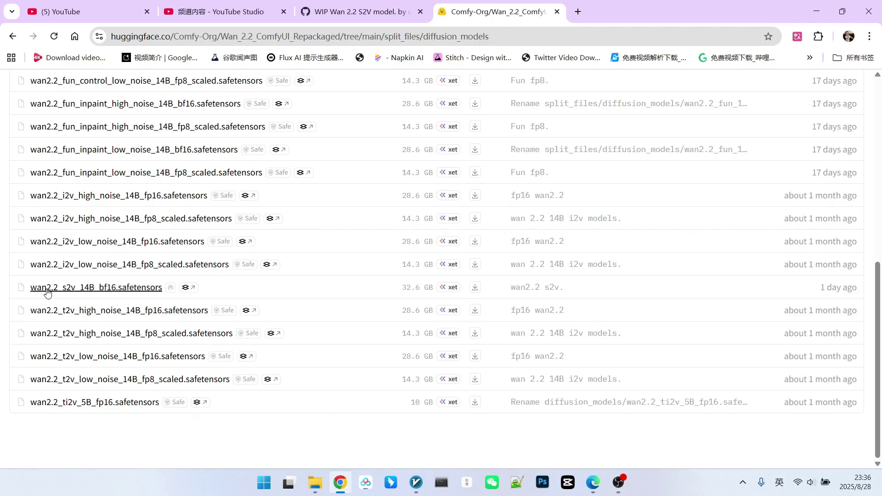
left_click(13, 36)
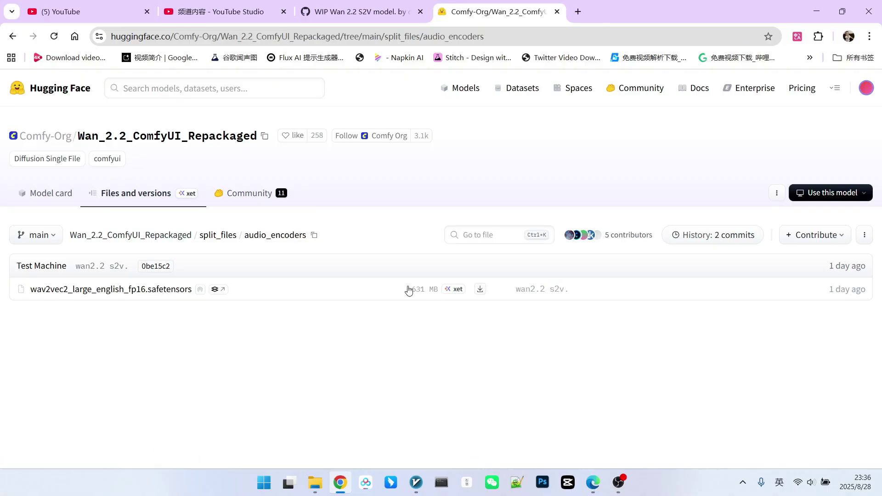
left_click(12, 36)
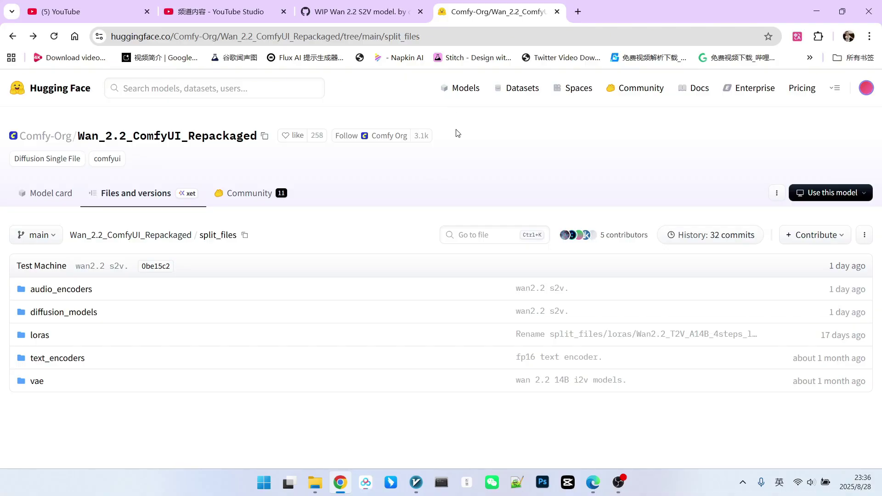
- Open ComfyUI pull request #9568 'WIP Wan 2.2 S2V model' and read its model links and example workflow
key("ctrl+shift+Tab")
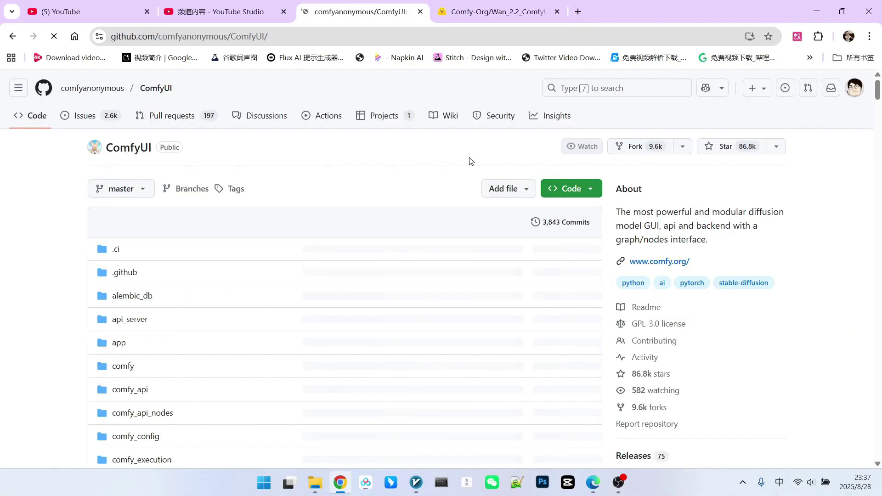
scroll(503, 210, "down", 5)
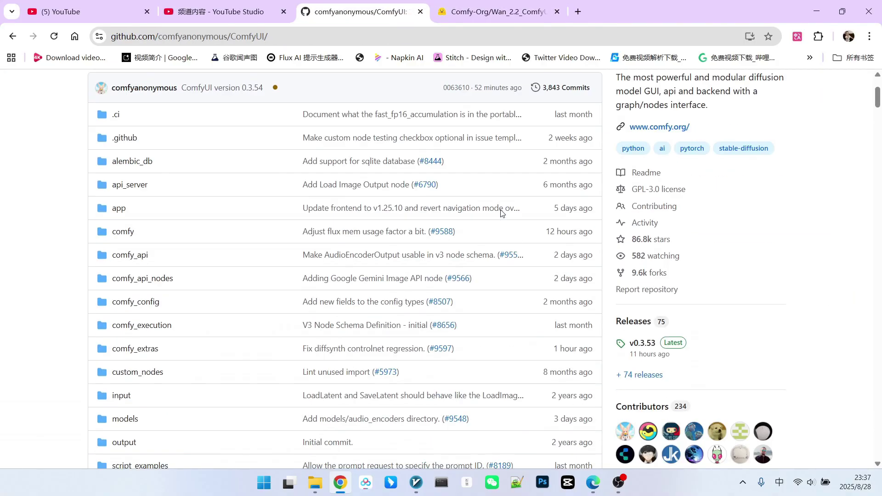
key("alt+Left")
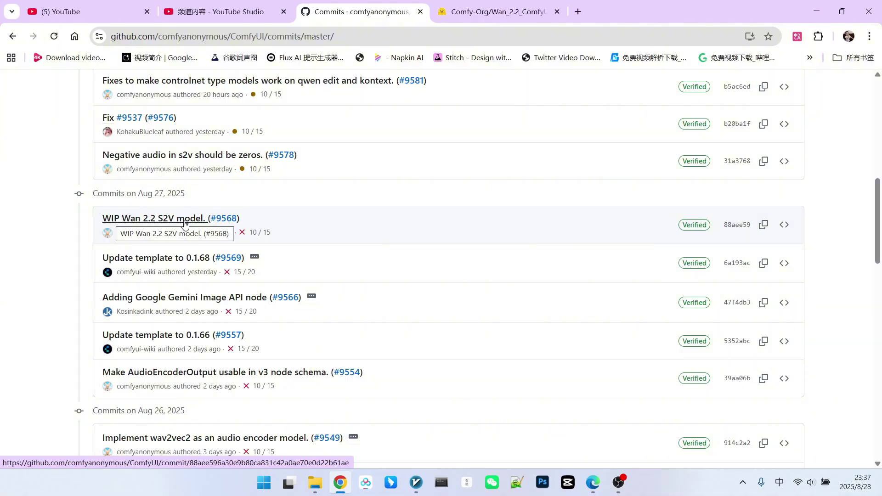
left_click(235, 220)
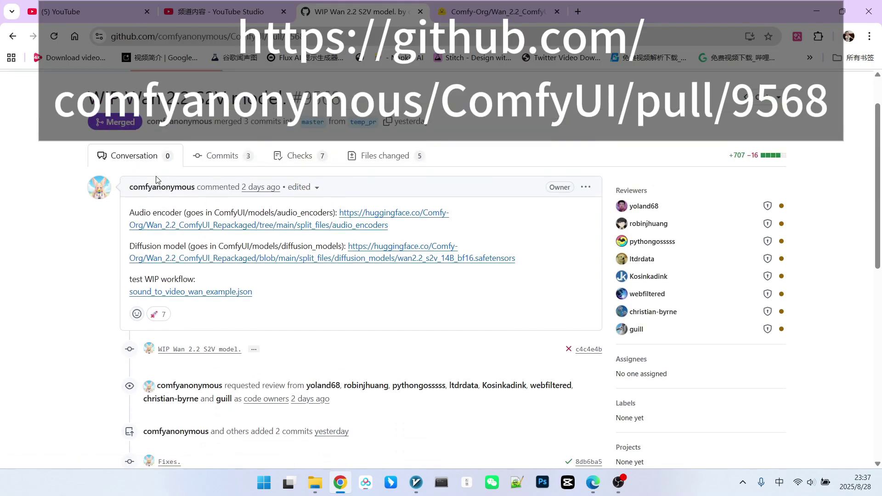
scroll(114, 224, "down", 1)
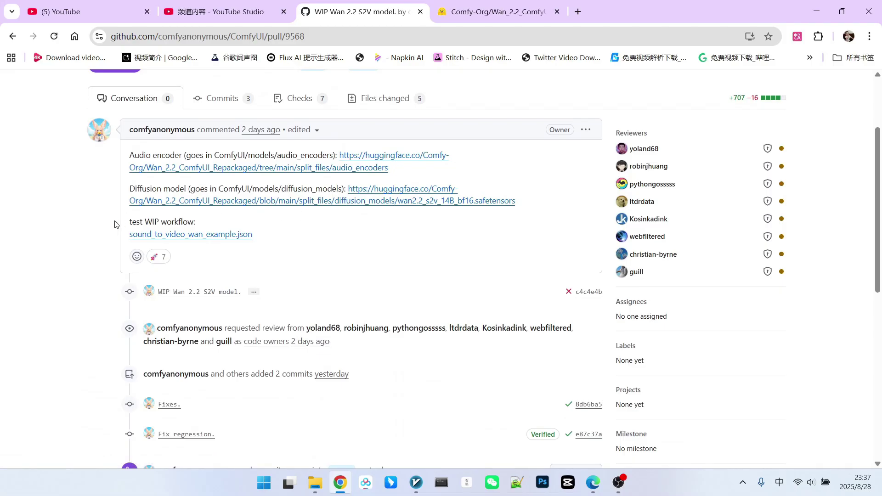
scroll(212, 178, "down", 1)
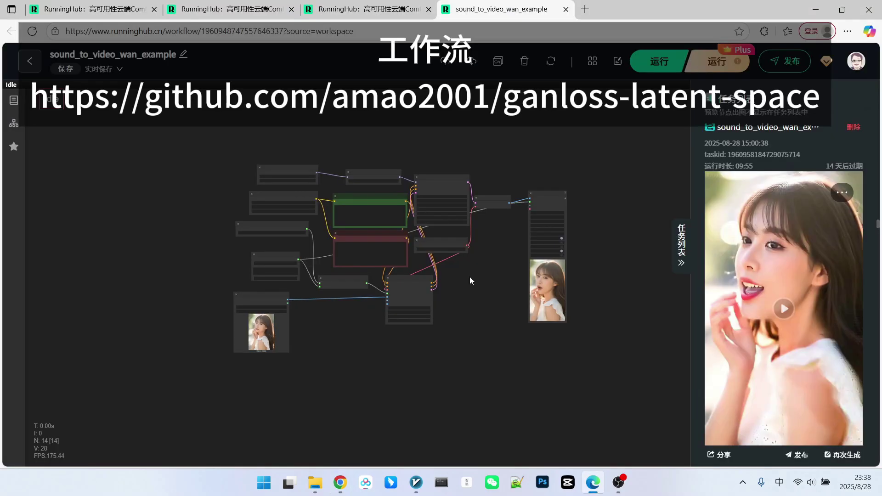
- Bring the Load Image and Load Audio nodes into view and play, then pause, the 12-second audio clip
scroll(468, 282, "up", 5)
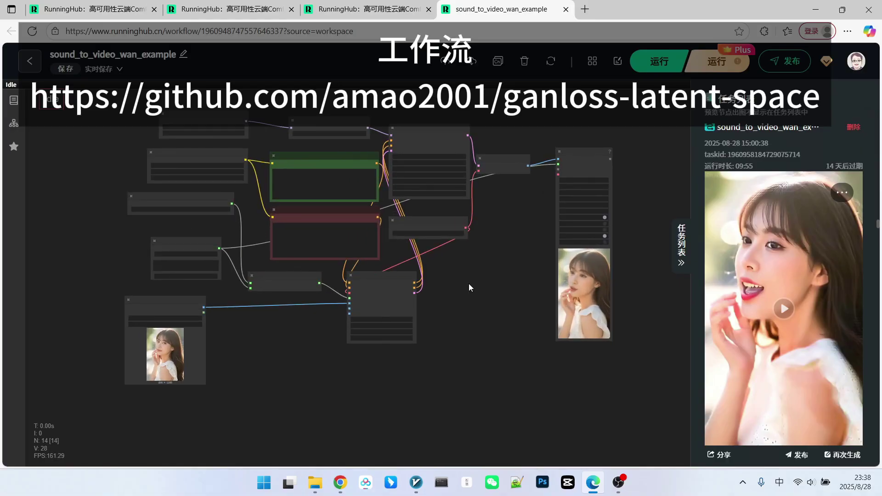
left_click_drag(469, 277, 508, 296)
scroll(508, 296, "up", 2)
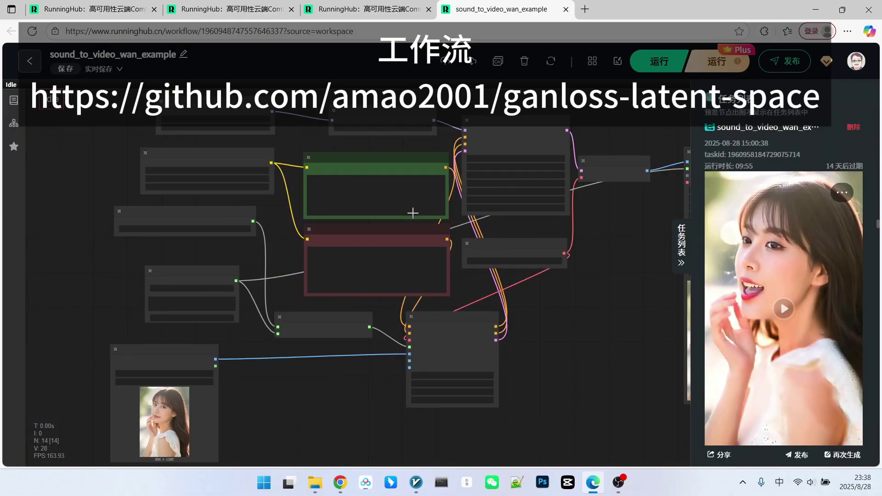
scroll(324, 203, "down", 2)
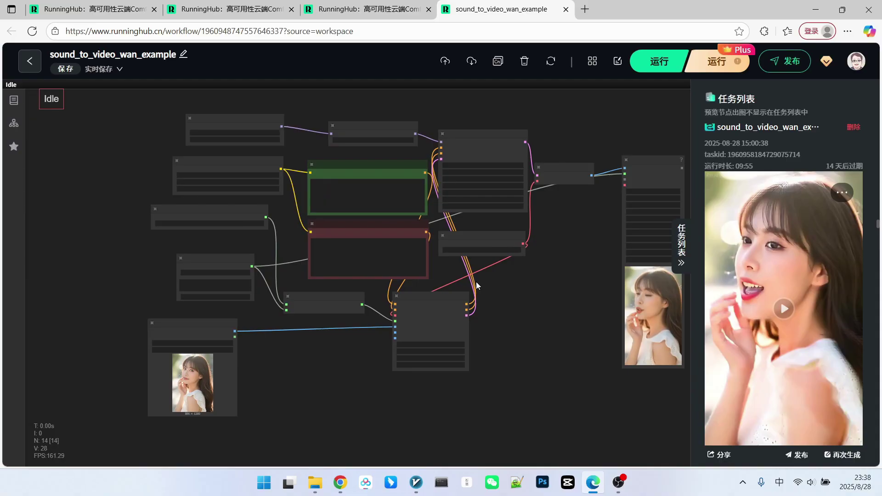
left_click_drag(535, 286, 508, 284)
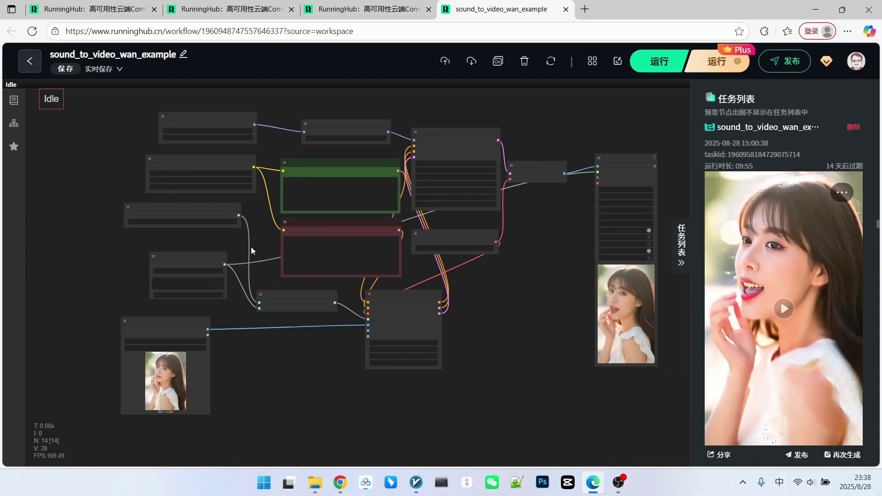
scroll(246, 359, "up", 5)
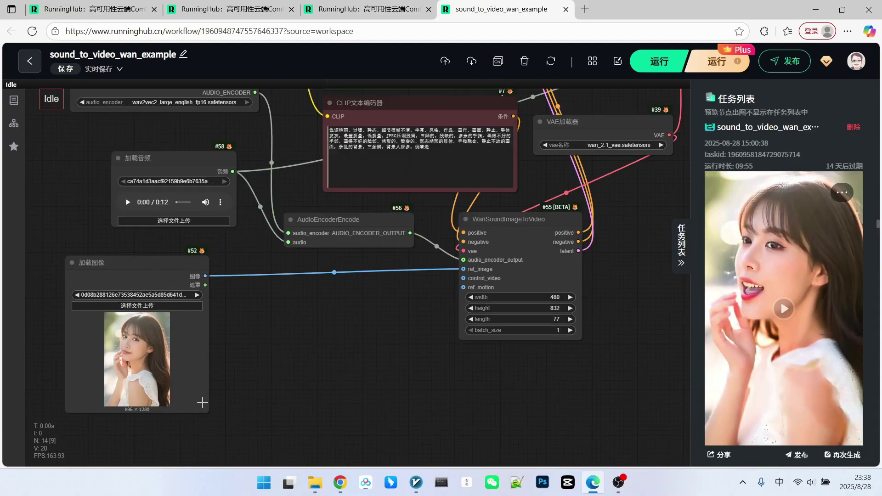
left_click_drag(246, 358, 444, 334)
scroll(427, 337, "up", 3)
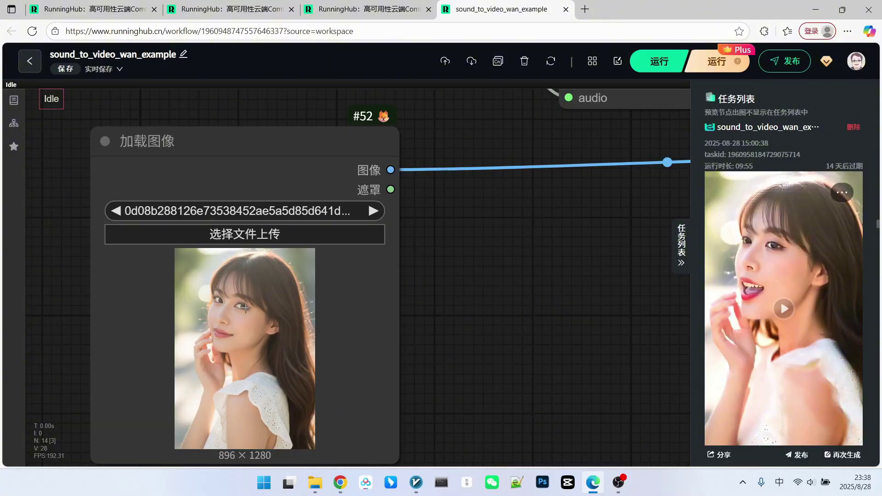
scroll(299, 328, "down", 1)
scroll(165, 286, "up", 6)
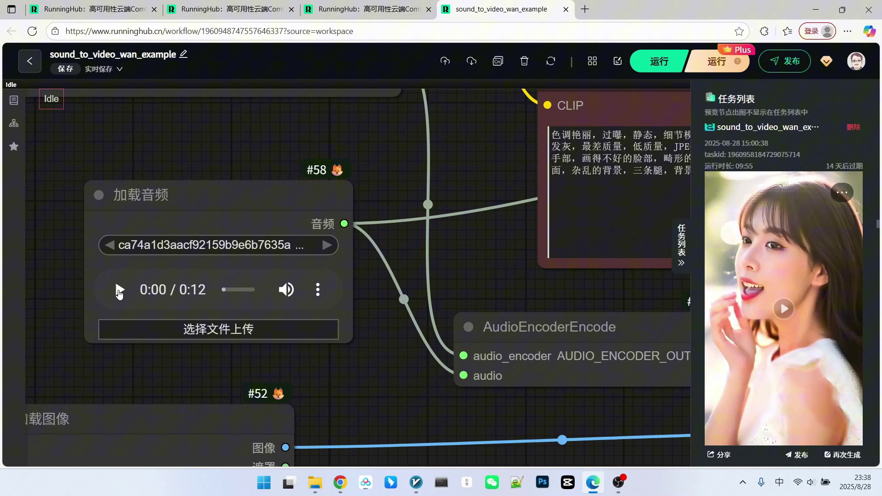
left_click(120, 291)
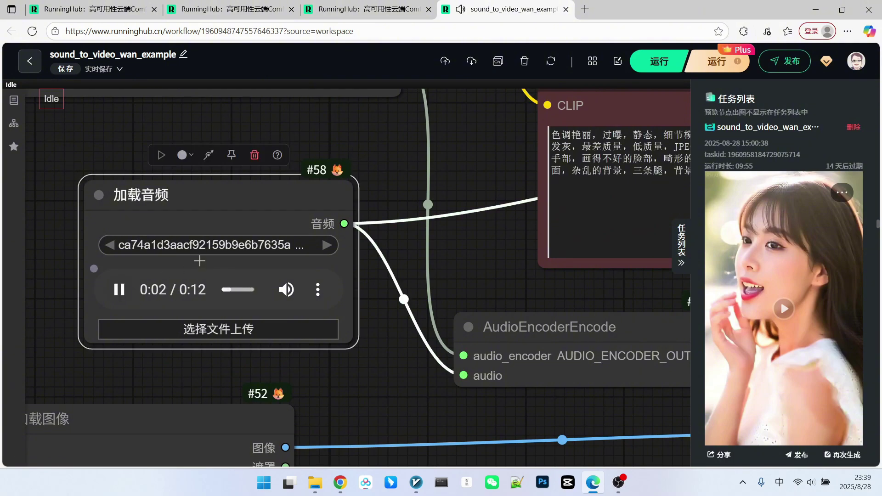
left_click(119, 289)
- Pan to the WanSoundImageToVideo node showing width 480, height 832, length 77, batch_size 1
scroll(172, 295, "down", 2)
left_click_drag(172, 295, 151, 191)
scroll(352, 264, "down", 1)
left_click_drag(423, 364, 197, 299)
scroll(197, 299, "down", 2)
- Zoom into WanSoundImageToVideo to review its 480×832, 77-frame settings
left_click_drag(313, 296, 478, 265)
scroll(246, 406, "up", 4)
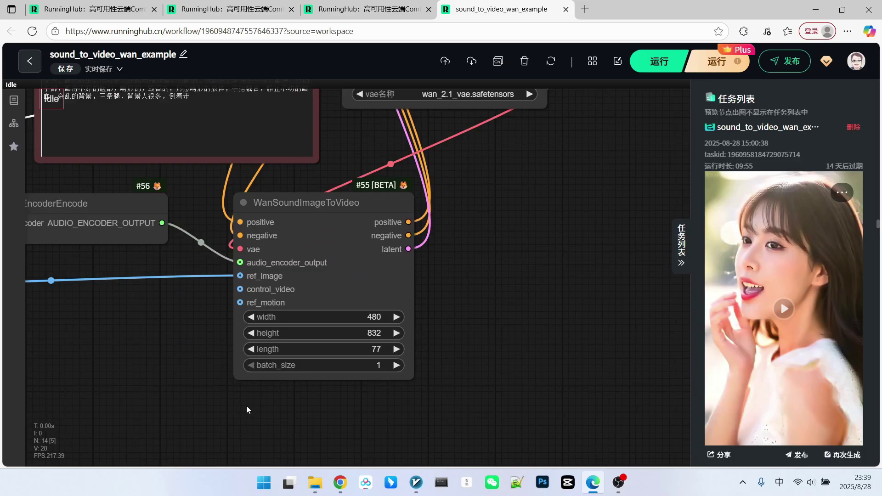
scroll(275, 368, "up", 4)
scroll(452, 343, "down", 3)
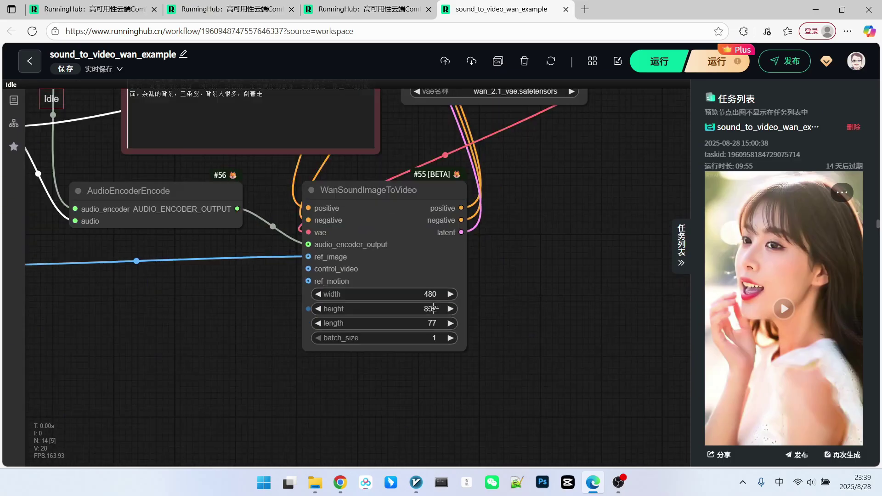
scroll(296, 277, "down", 2)
- Bring the Video Combine preview into view and play the generated talking video
left_click_drag(453, 343, 182, 296)
scroll(338, 280, "up", 3)
scroll(182, 296, "up", 1)
scroll(389, 258, "up", 1)
left_click(389, 258)
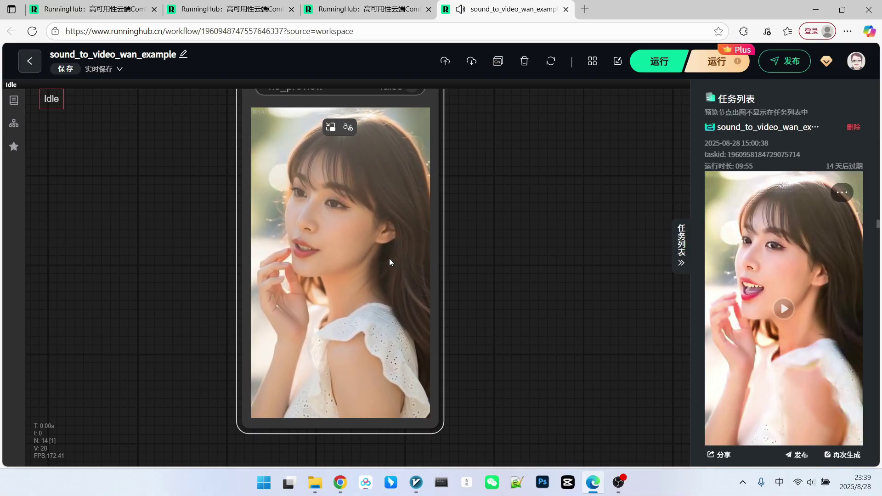
left_click(112, 240)
scroll(113, 240, "down", 1)
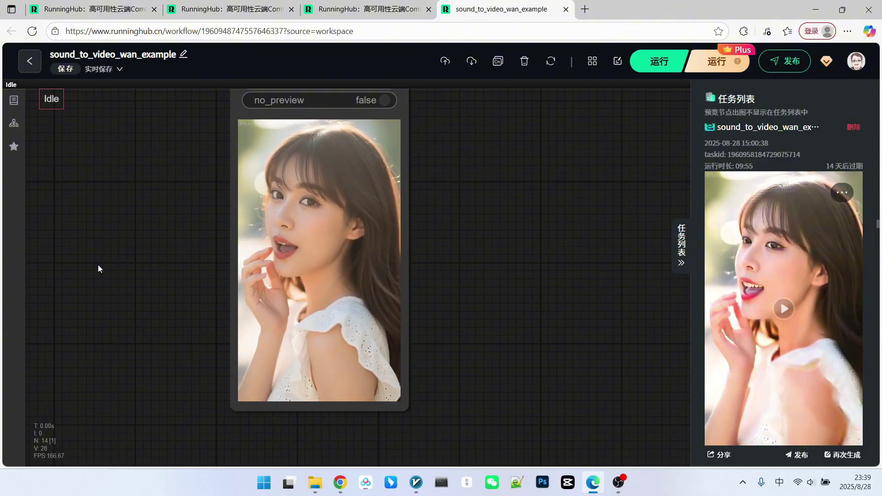
left_click_drag(98, 264, 202, 266)
scroll(202, 266, "down", 1)
scroll(202, 266, "up", 1)
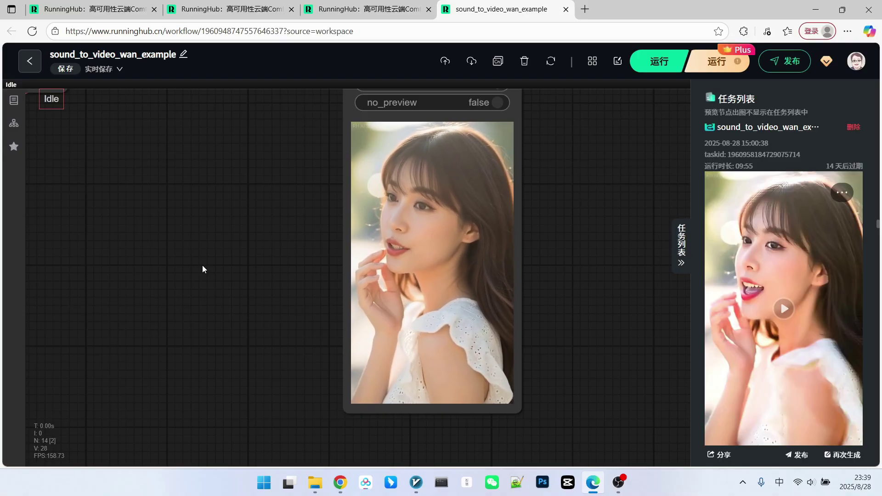
scroll(196, 279, "down", 1)
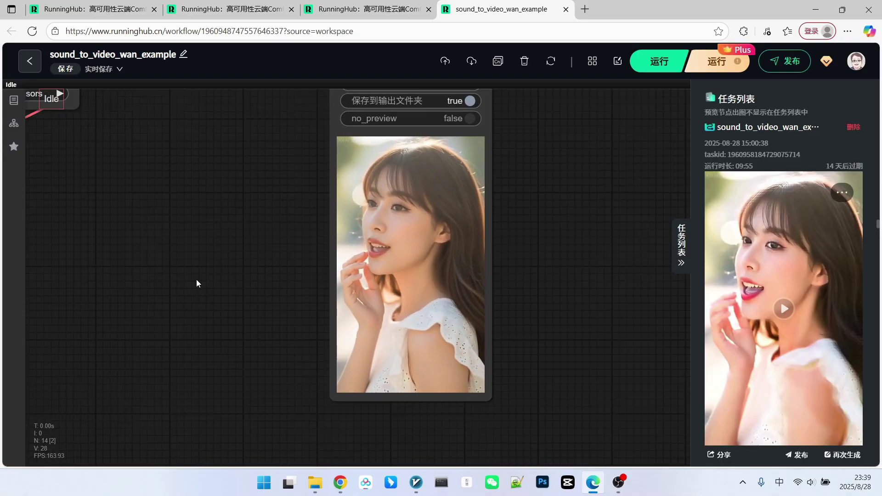
scroll(161, 255, "down", 3)
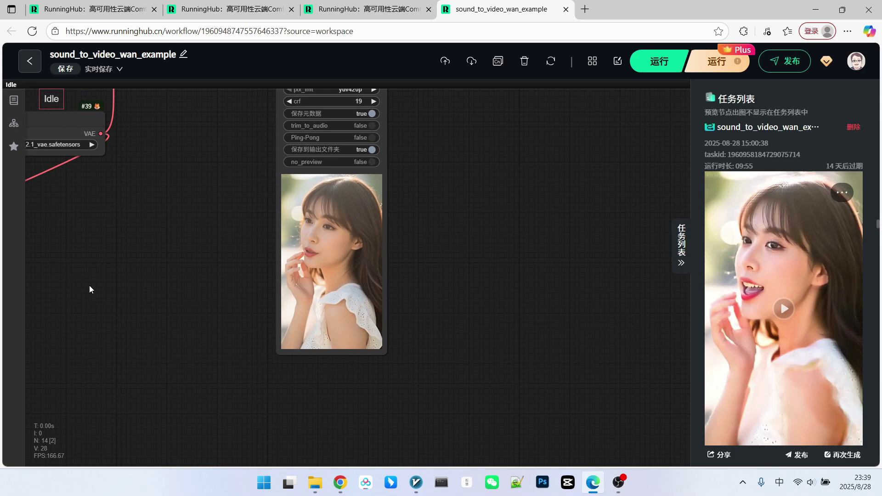
- Return to WanSoundImageToVideo and zoom out to show the whole node graph
left_click_drag(89, 289, 437, 232)
scroll(180, 291, "up", 3)
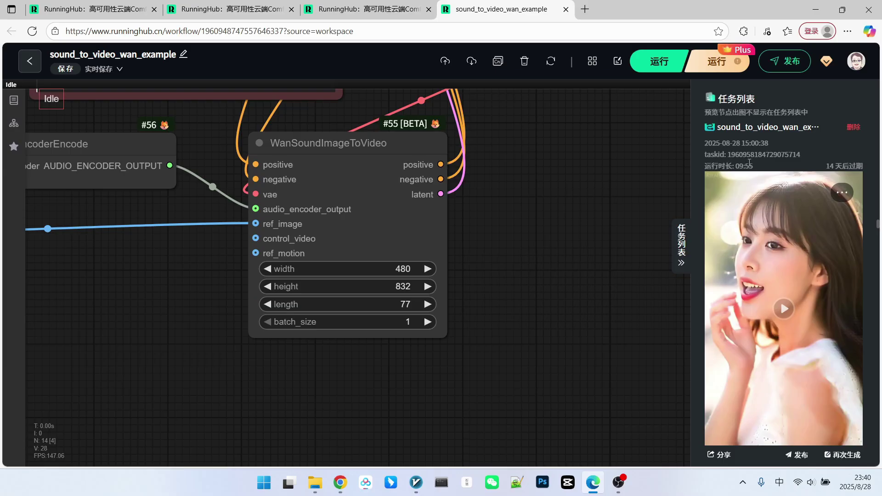
scroll(505, 170, "down", 3)
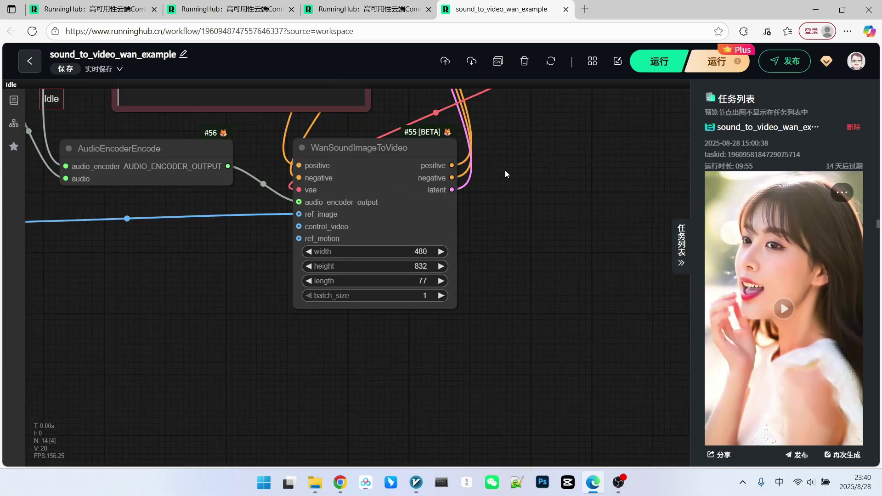
scroll(532, 202, "down", 5)
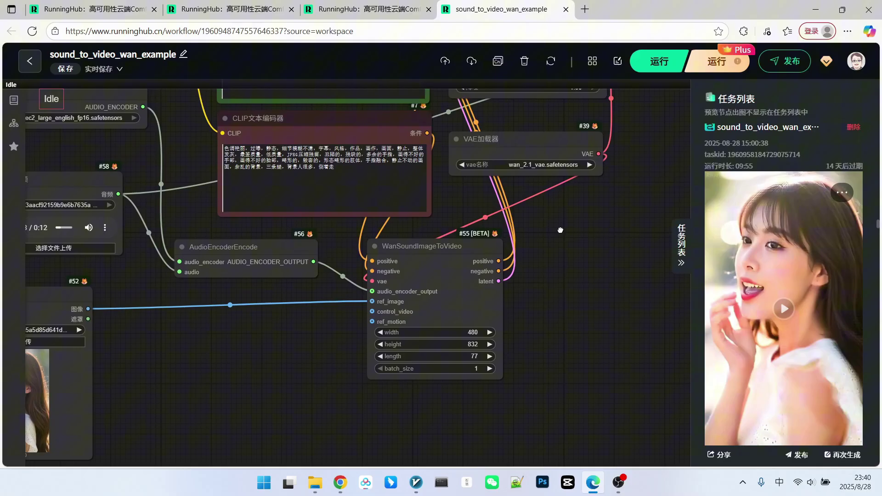
scroll(581, 229, "down", 5)
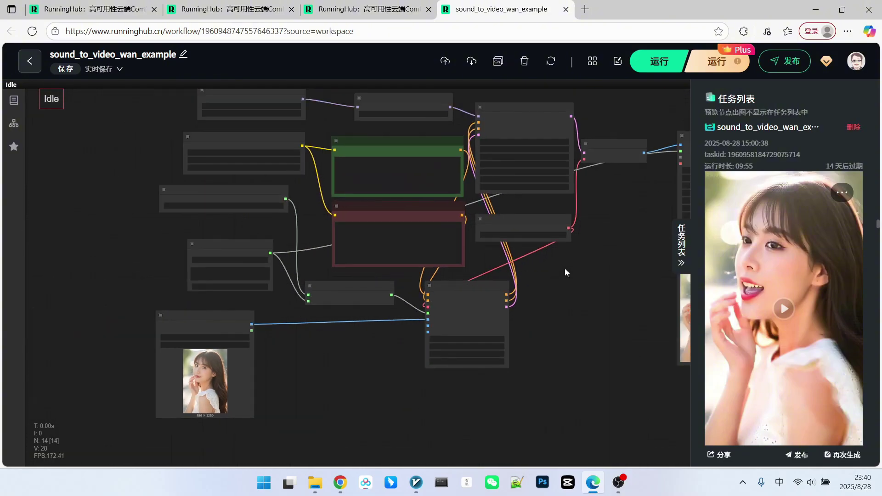
scroll(535, 263, "down", 1)
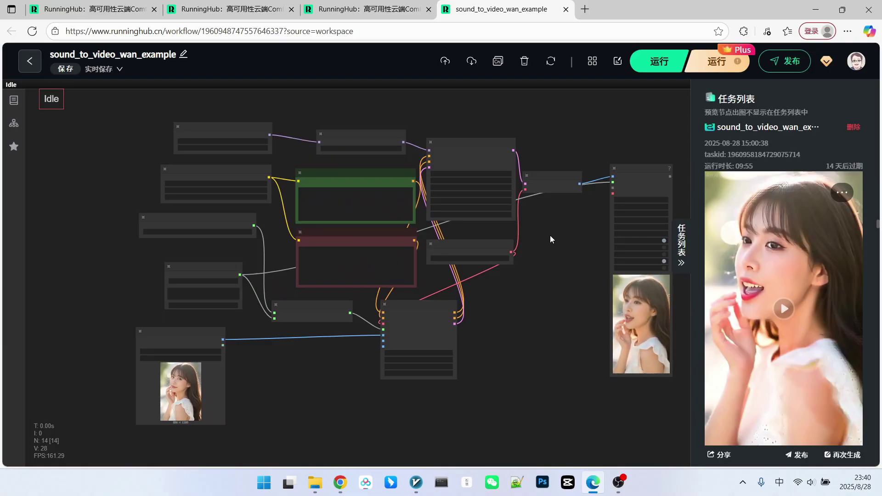
- Browse Hugging Face's diffusion_models folder for the Wan 2.2 i2v, t2v and s2v model files
key("alt+Tab")
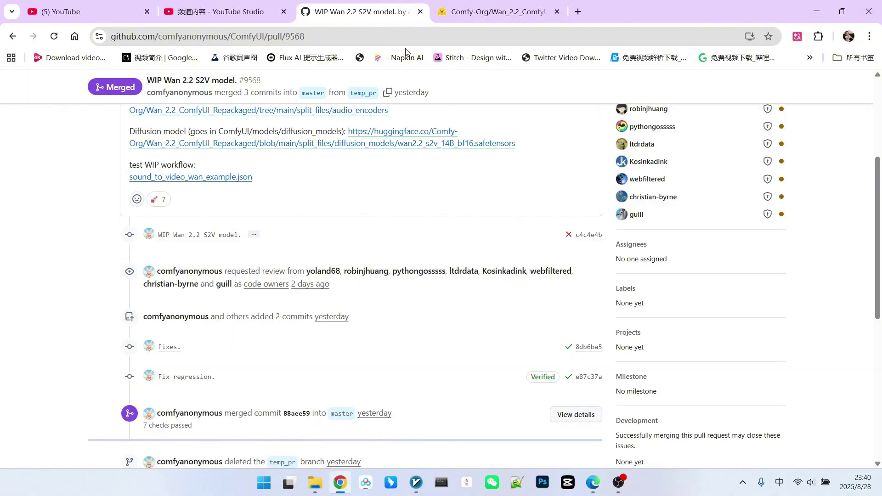
key("ctrl+Tab")
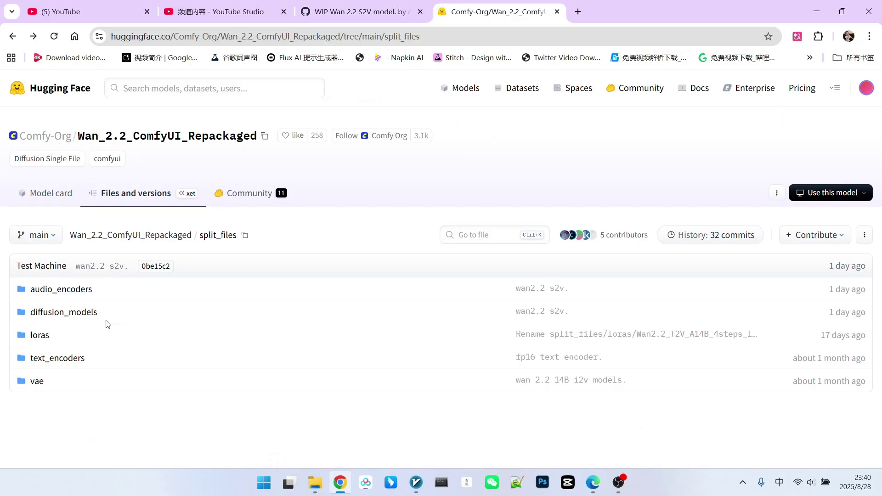
left_click(87, 313)
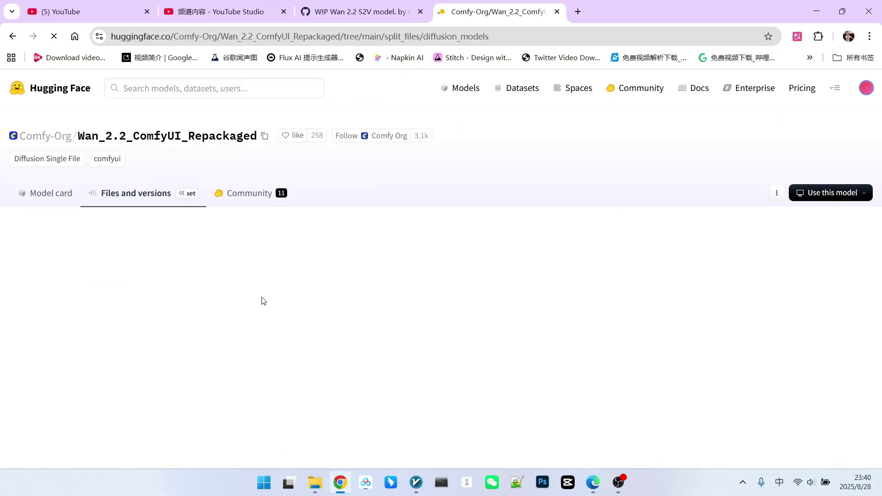
scroll(268, 284, "down", 8)
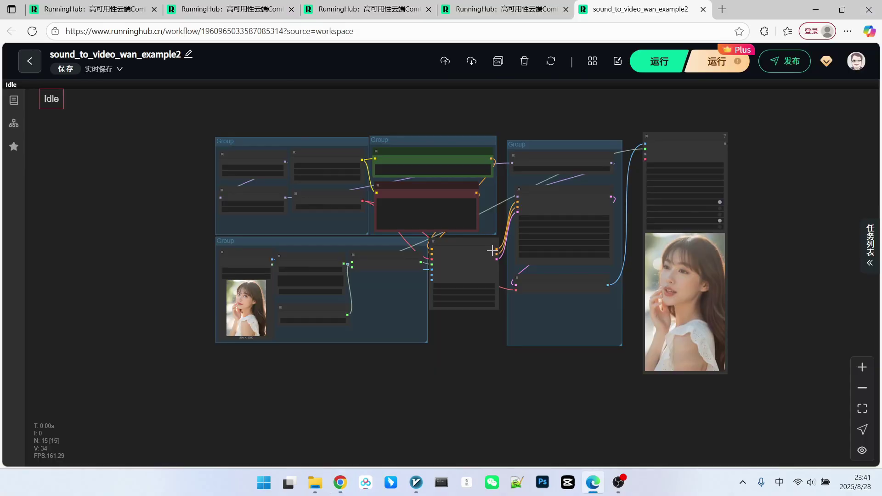
scroll(457, 336, "up", 1)
left_click_drag(462, 340, 469, 360)
scroll(471, 345, "up", 1)
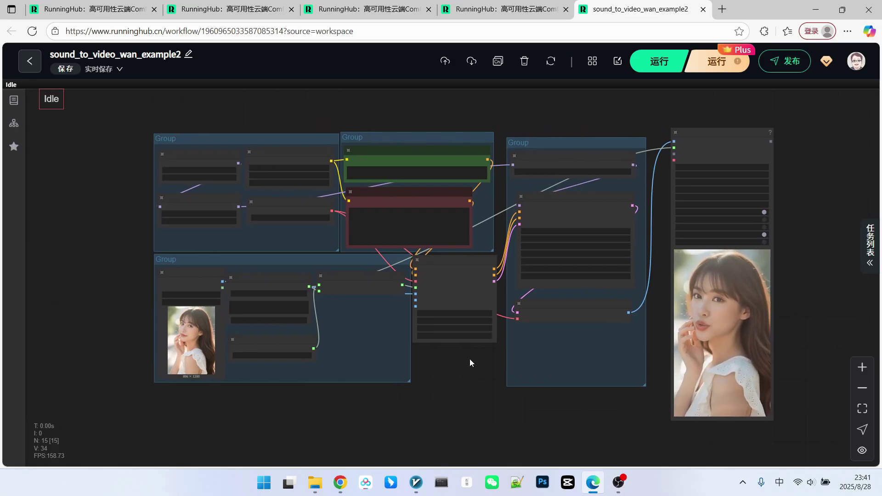
scroll(95, 199, "up", 1)
left_click_drag(588, 437, 500, 436)
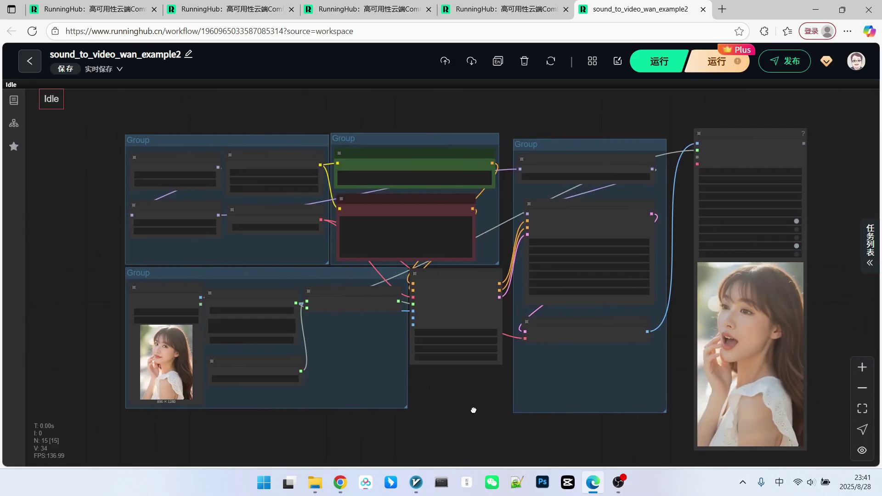
scroll(189, 169, "up", 10)
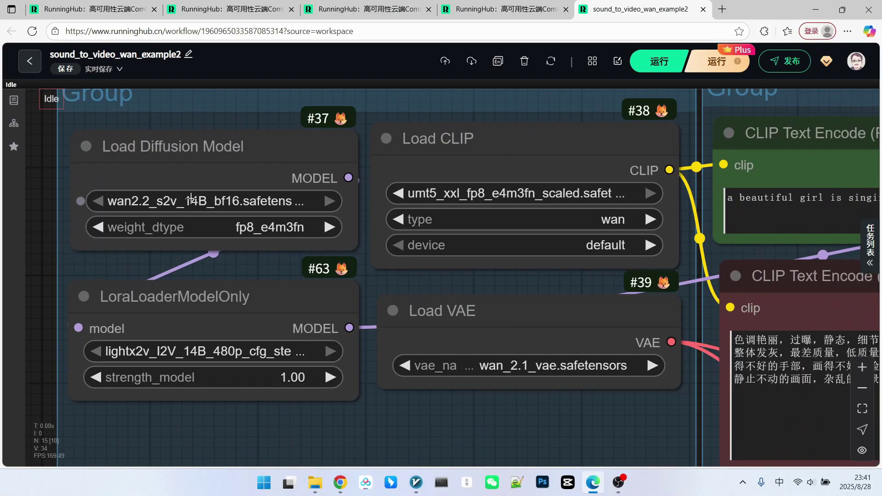
left_click(248, 226)
left_click(257, 170)
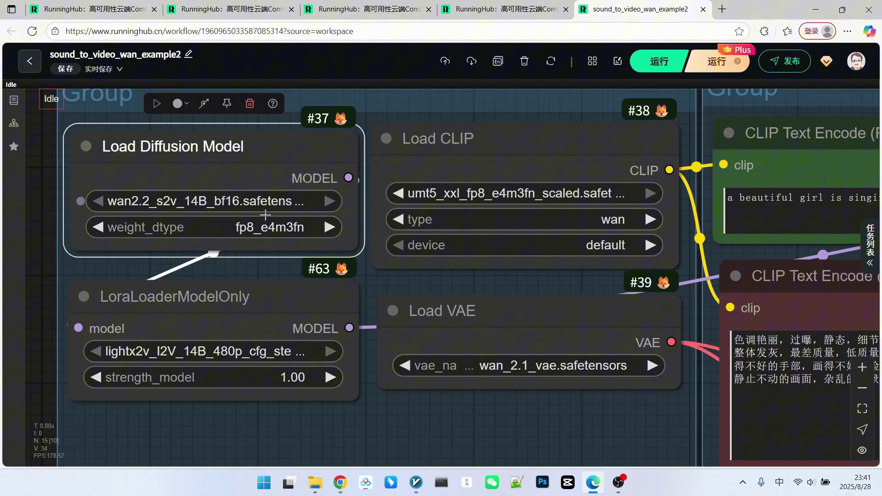
left_click(275, 232)
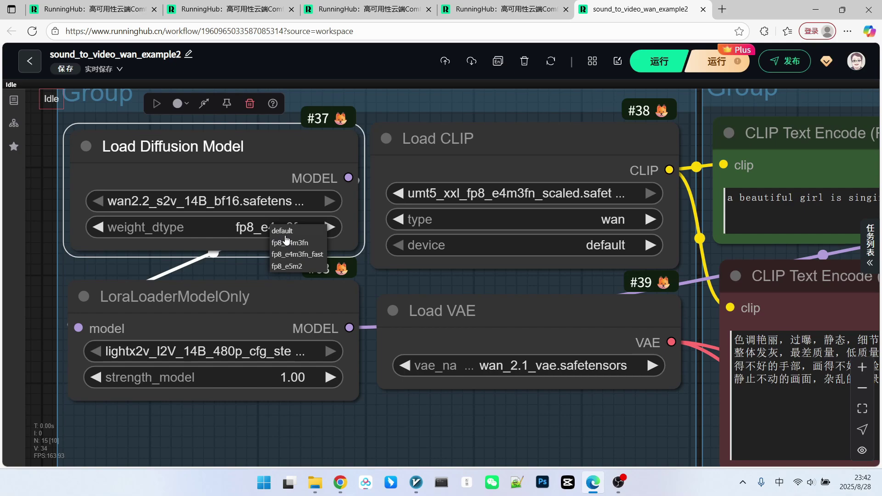
left_click(268, 176)
scroll(322, 206, "right", 2)
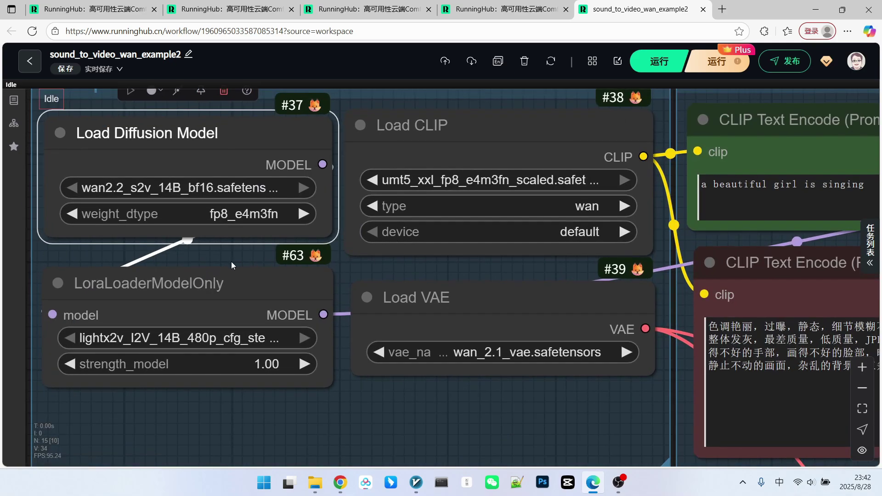
scroll(230, 261, "up", 3)
left_click(208, 283)
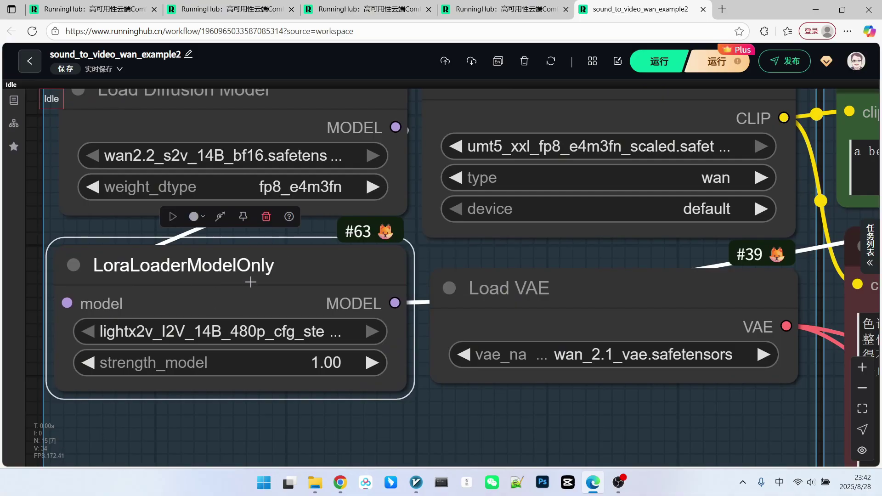
scroll(260, 279, "down", 1)
scroll(317, 326, "down", 3)
left_click(478, 161)
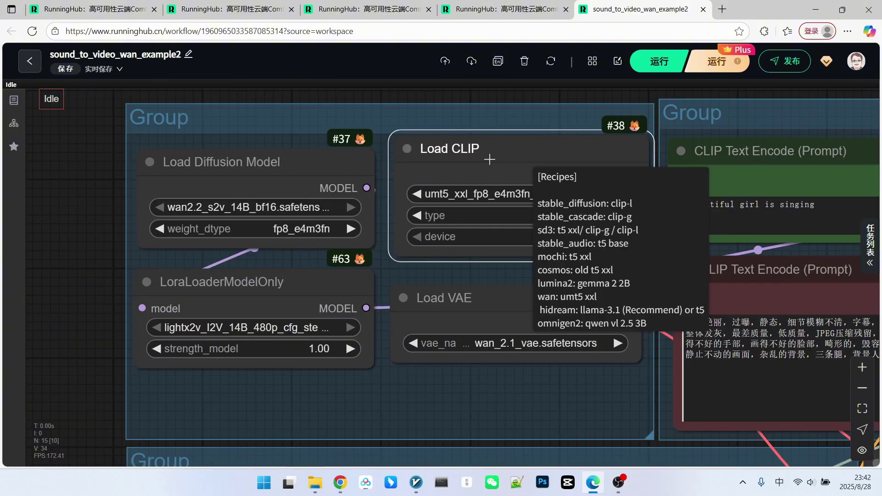
left_click_drag(498, 300, 500, 295)
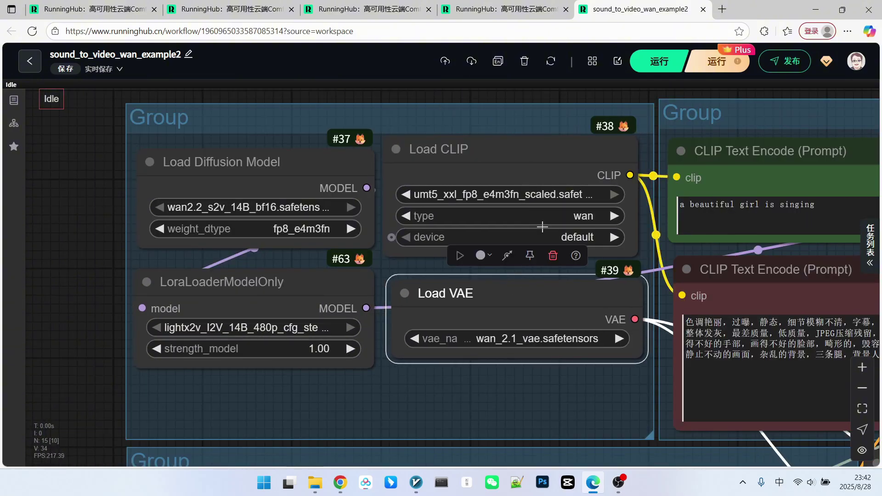
scroll(532, 225, "down", 3)
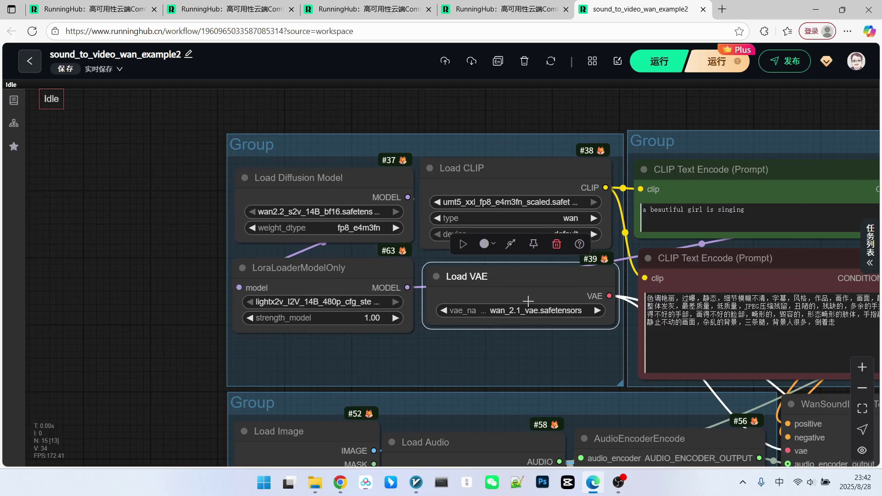
scroll(535, 293, "down", 1)
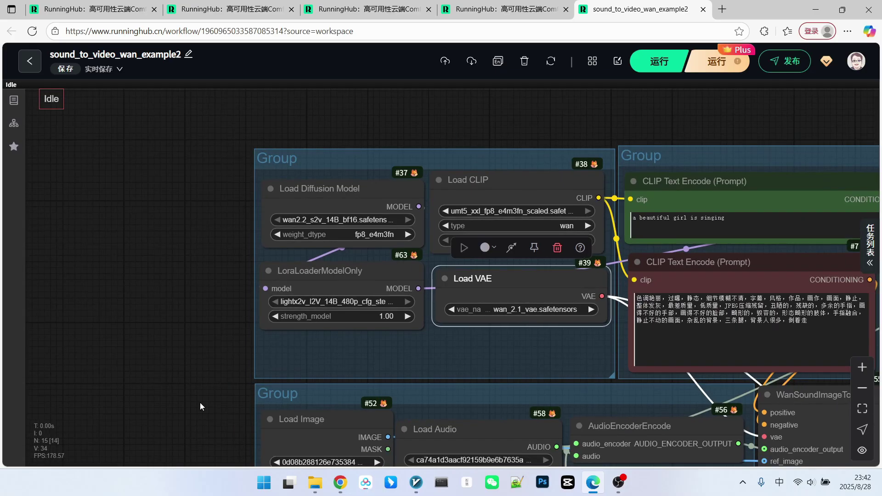
scroll(200, 402, "down", 5)
scroll(459, 391, "right", 1)
scroll(712, 375, "right", 2)
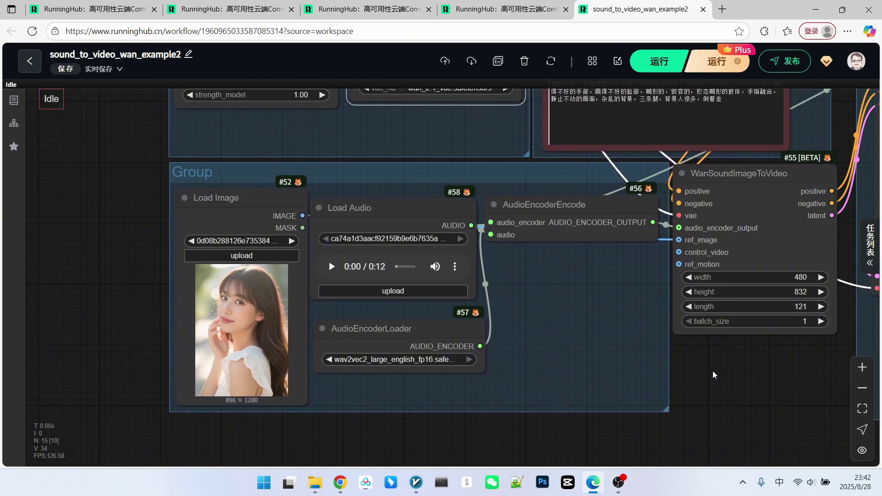
scroll(688, 358, "up", 2)
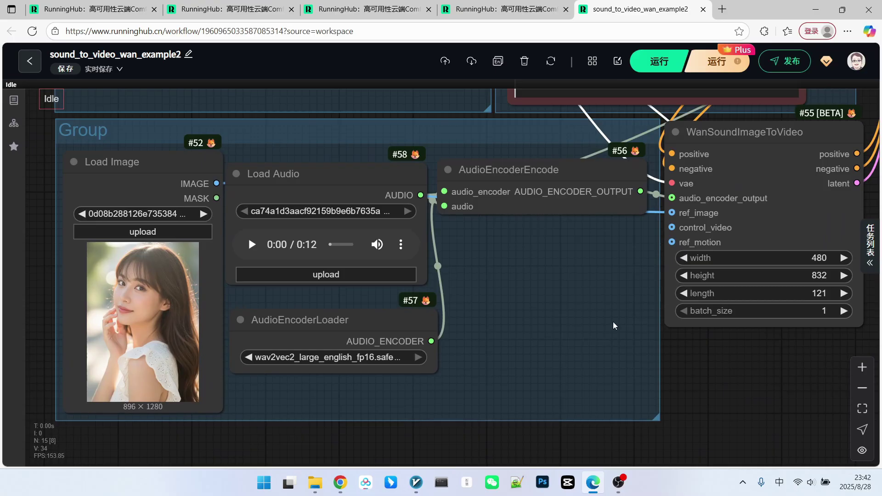
mouse_move(142, 162)
left_mouse_down()
mouse_move(113, 159)
mouse_move(142, 166)
left_mouse_up()
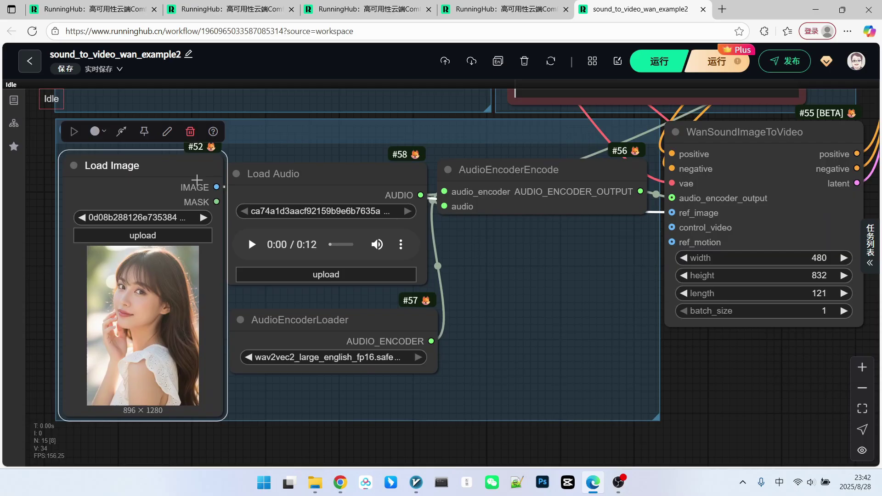
mouse_move(317, 177)
left_mouse_down()
mouse_move(325, 169)
mouse_move(312, 169)
left_mouse_up()
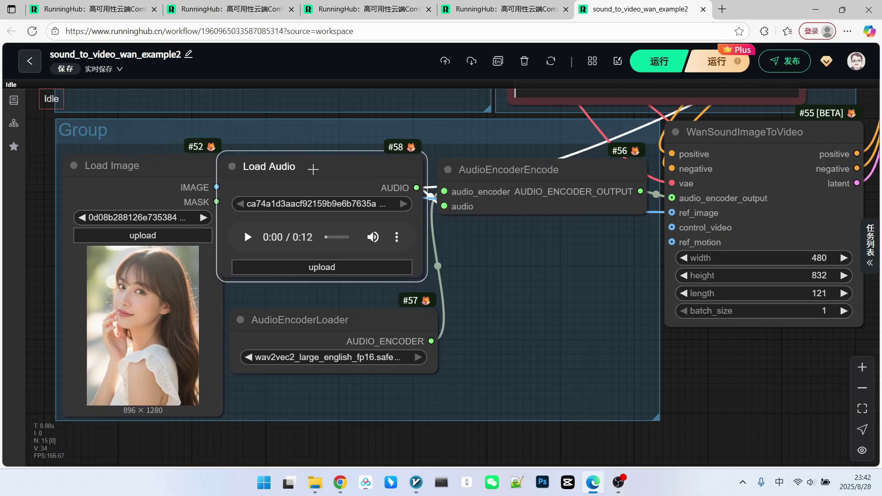
left_click_drag(287, 325, 289, 315)
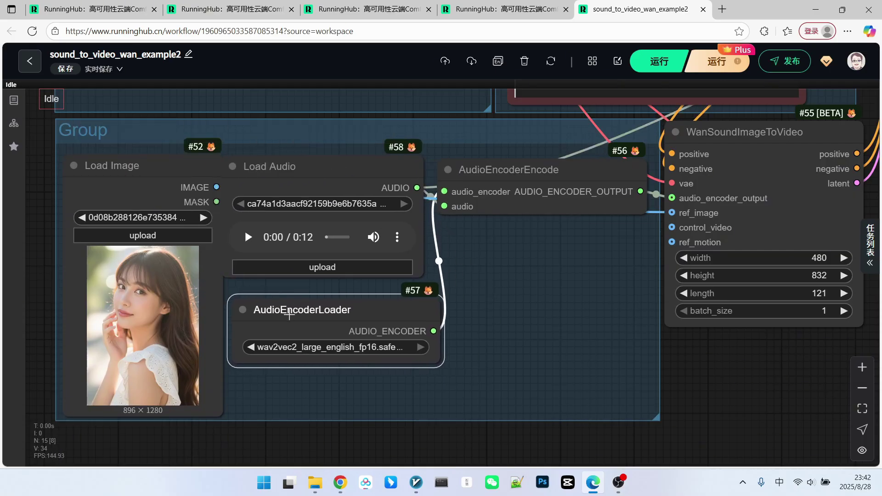
left_click_drag(285, 168, 298, 162)
scroll(418, 329, "up", 1)
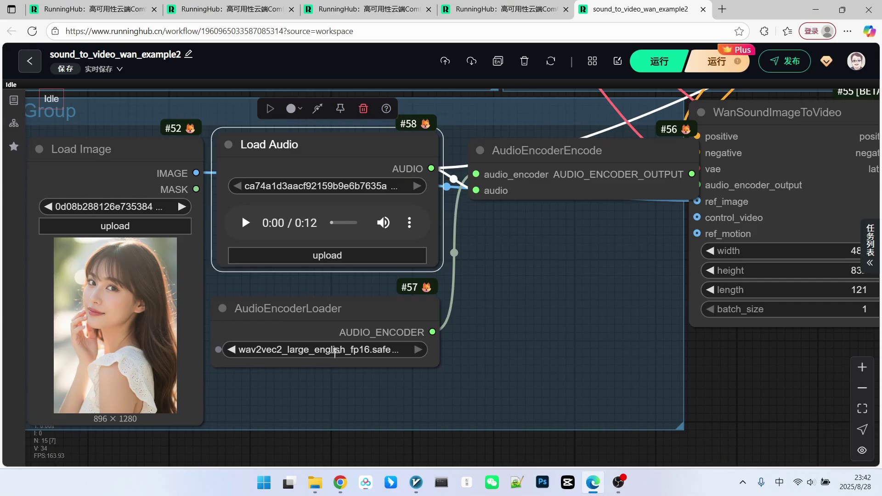
scroll(484, 322, "down", 3)
left_click_drag(549, 257, 382, 312)
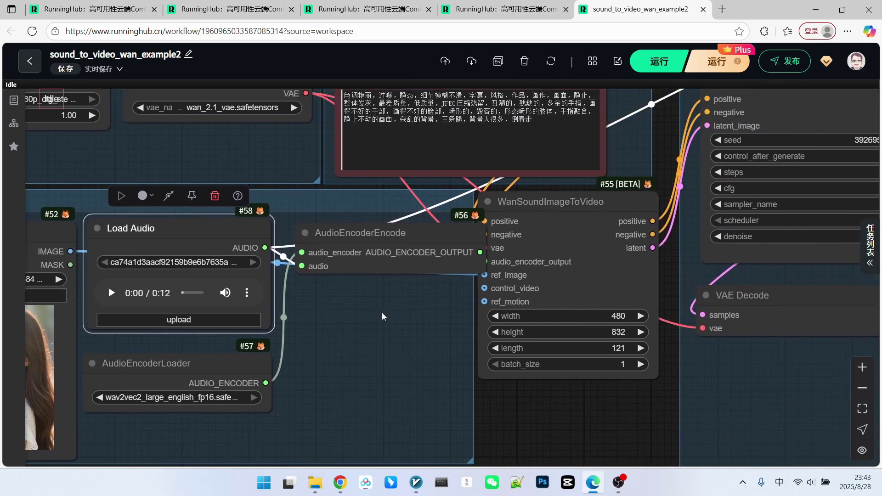
left_click_drag(400, 248, 393, 265)
scroll(367, 252, "up", 3)
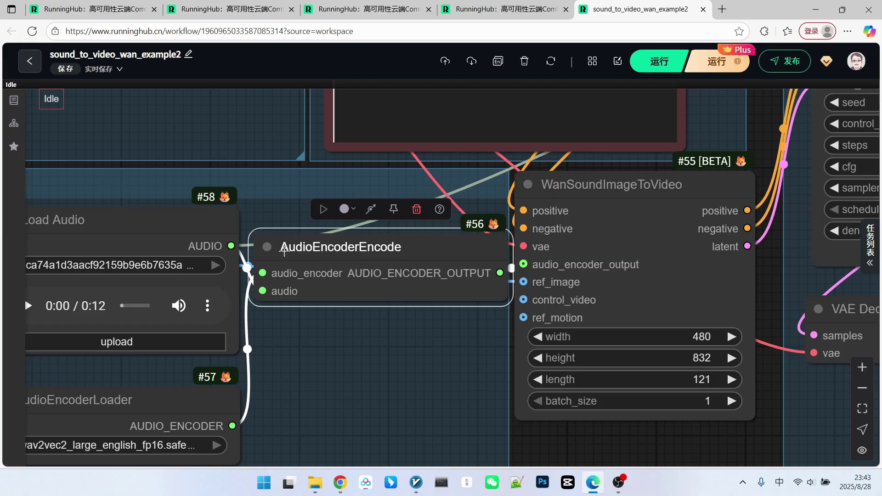
left_click_drag(349, 256, 351, 246)
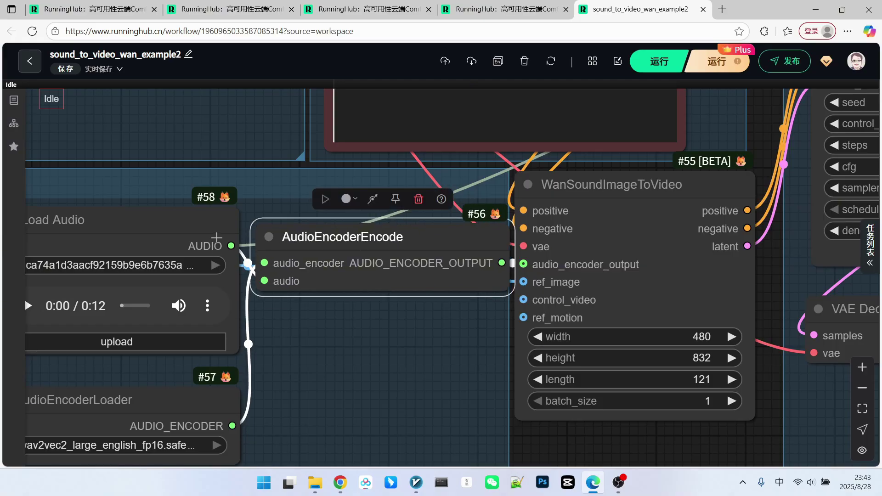
left_click_drag(138, 400, 137, 383)
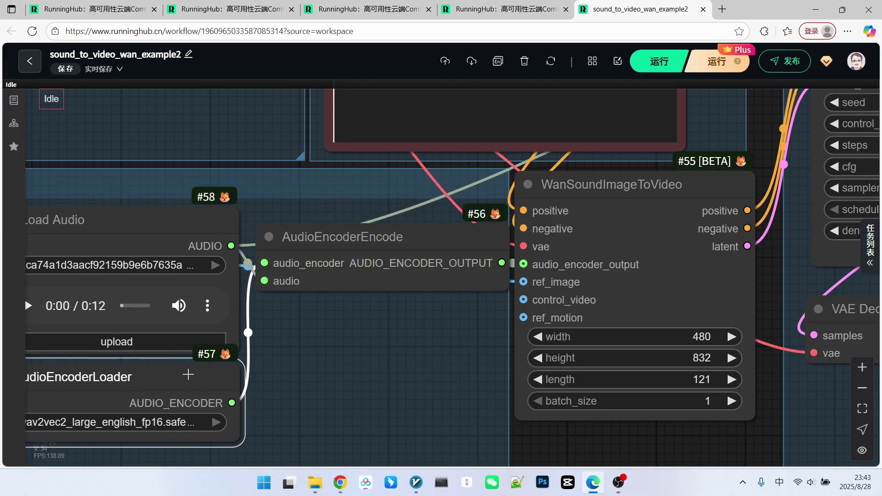
left_click_drag(339, 288, 227, 315)
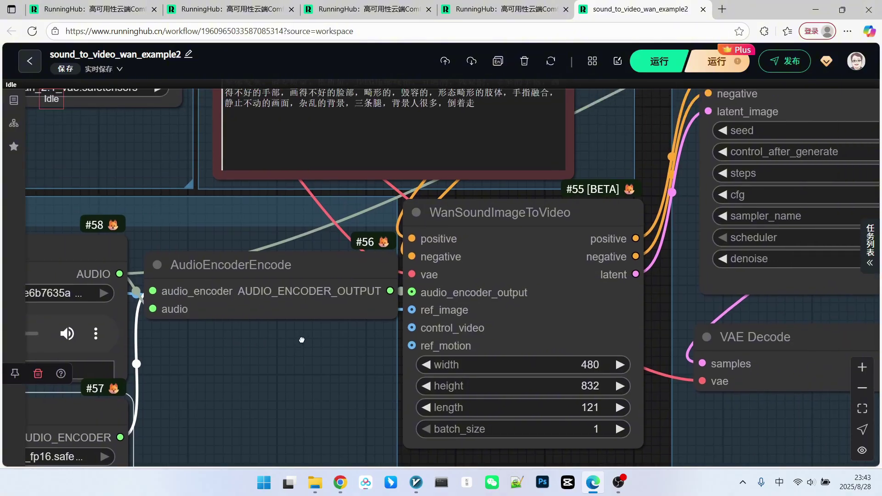
left_click_drag(329, 266, 312, 286)
scroll(517, 229, "down", 2)
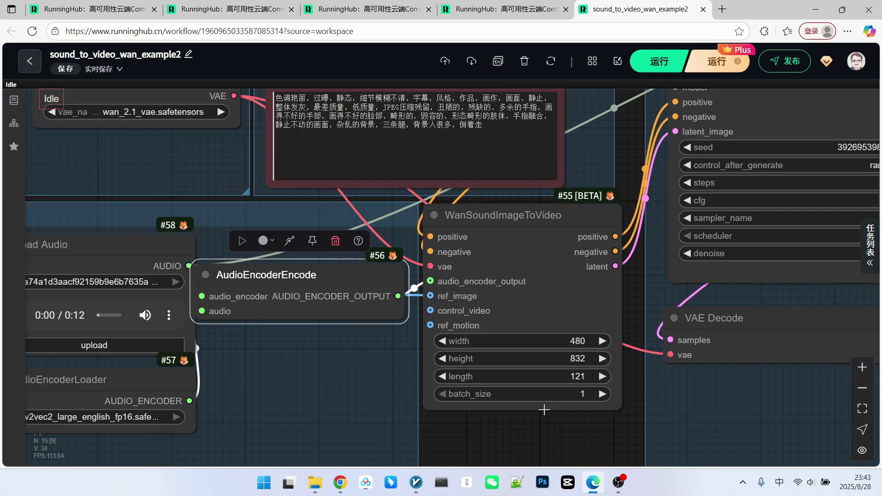
left_click_drag(543, 409, 435, 399)
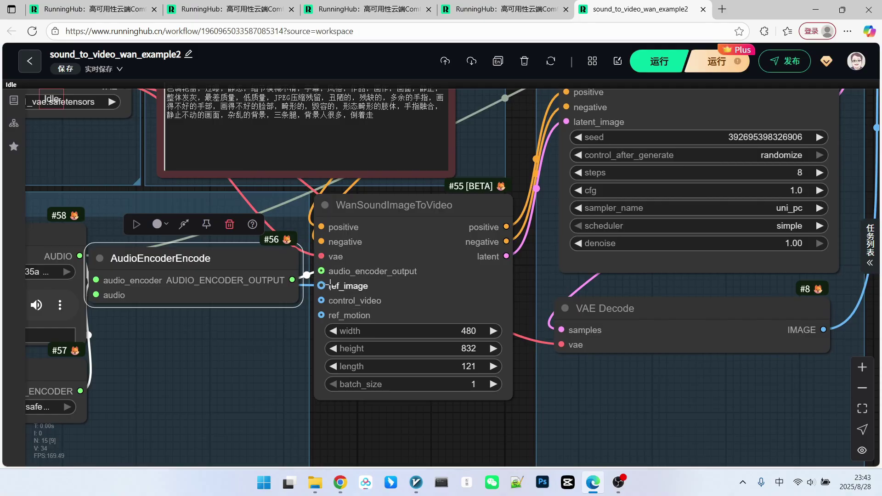
scroll(346, 276, "down", 2)
scroll(433, 200, "up", 5)
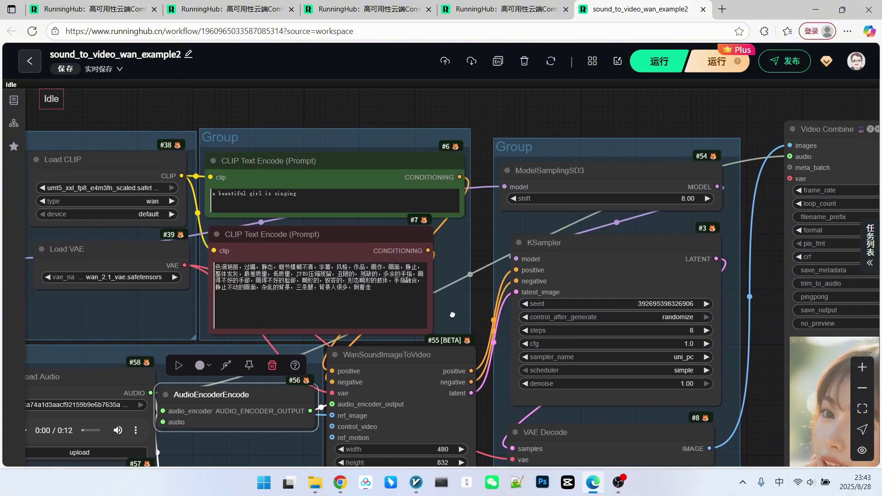
scroll(203, 222, "up", 3)
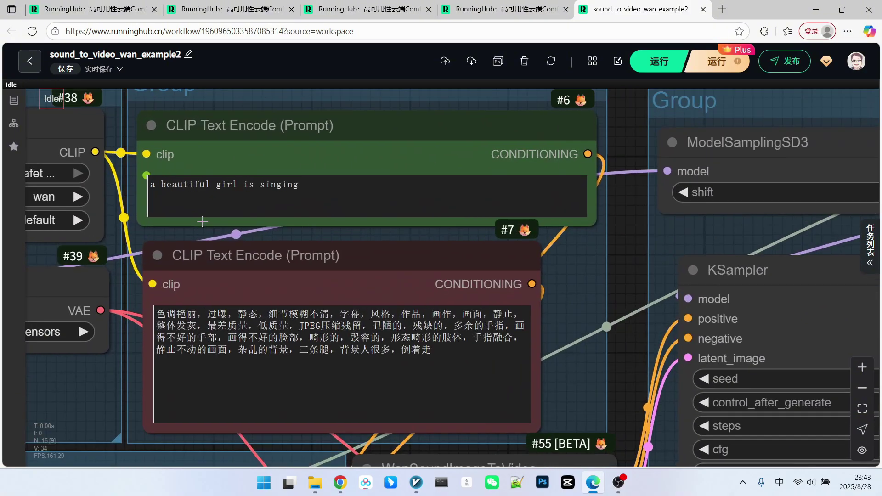
scroll(242, 203, "down", 5)
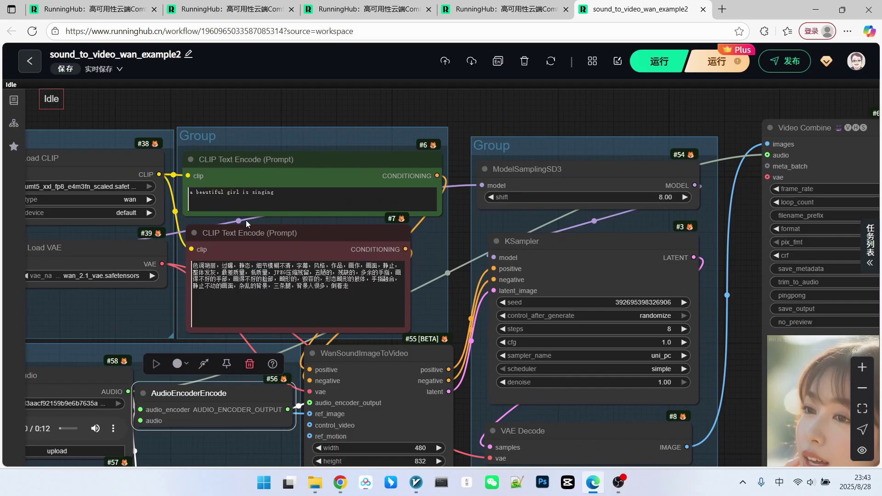
left_click_drag(129, 358, 265, 316)
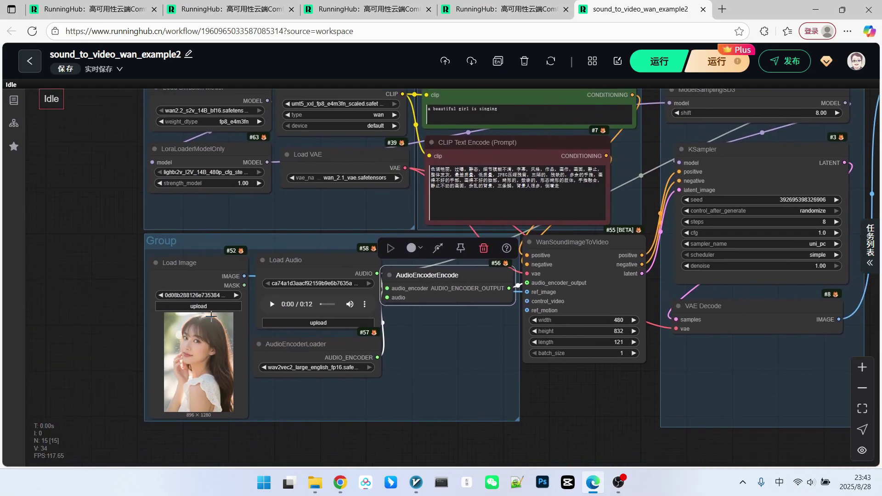
left_click_drag(467, 331, 252, 385)
scroll(244, 182, "up", 5)
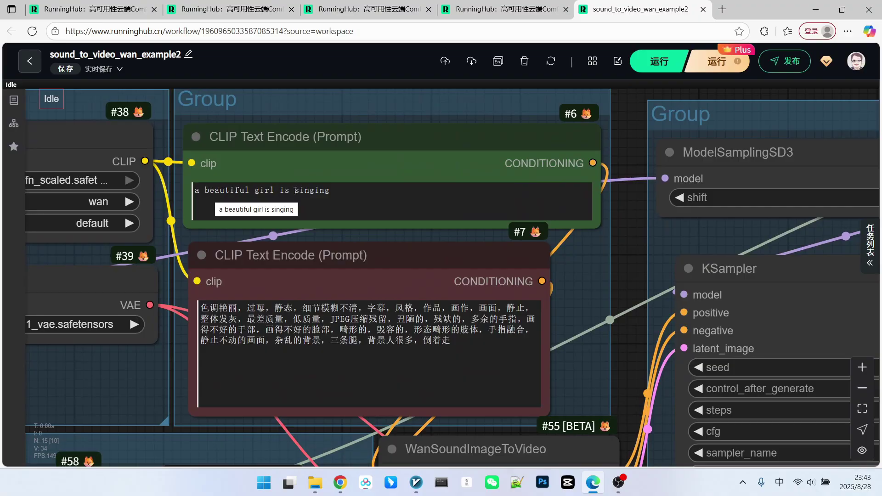
scroll(363, 192, "down", 5)
scroll(481, 297, "up", 4)
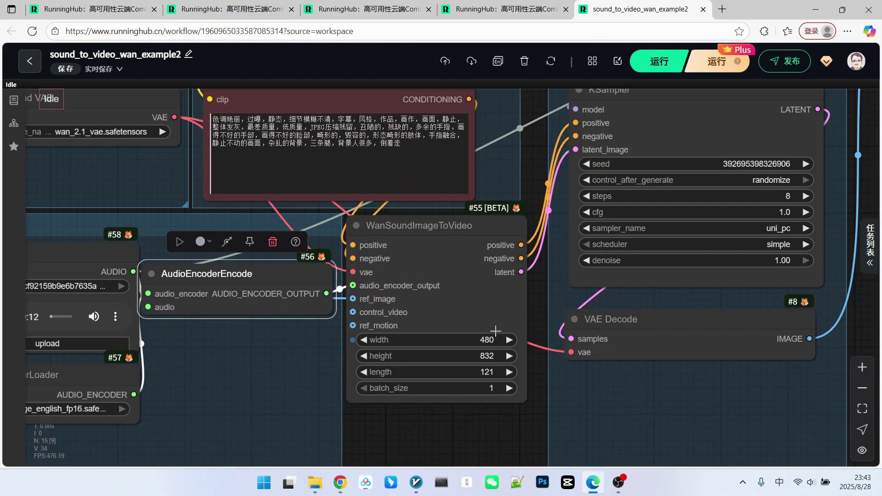
scroll(477, 359, "up", 3)
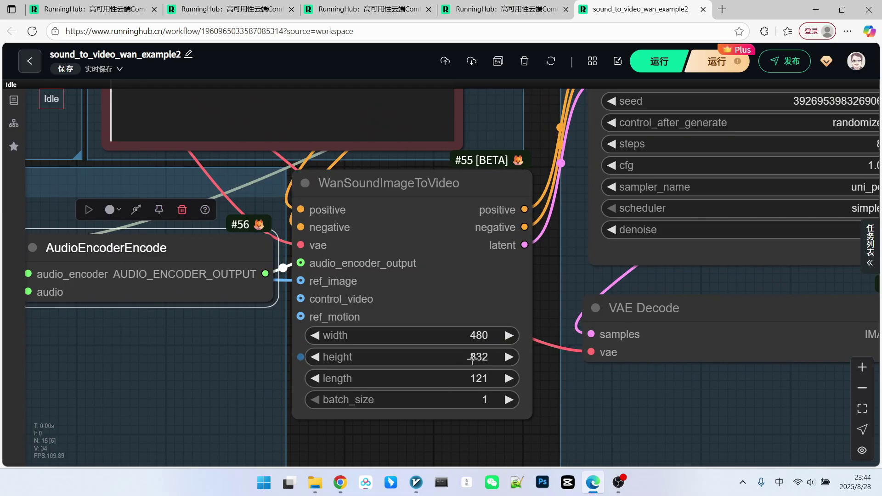
scroll(472, 360, "down", 3)
left_click_drag(127, 297, 245, 258)
scroll(244, 258, "up", 2)
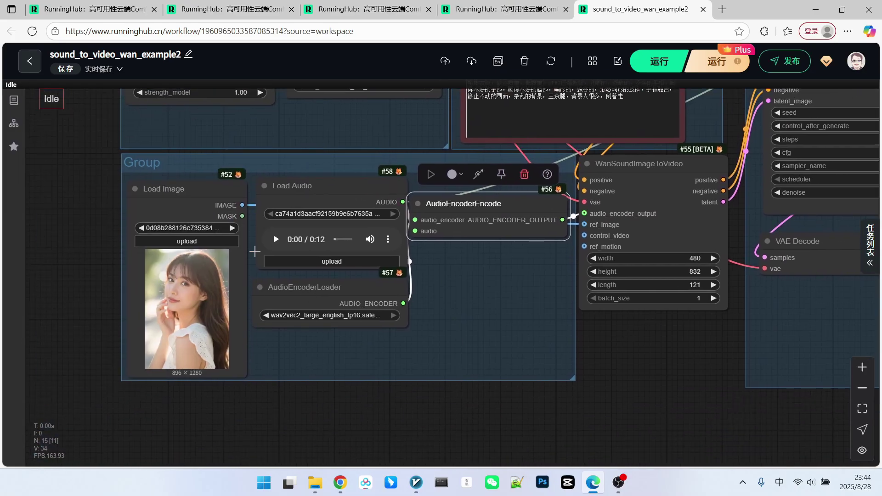
left_click_drag(599, 346, 427, 340)
scroll(563, 288, "up", 2)
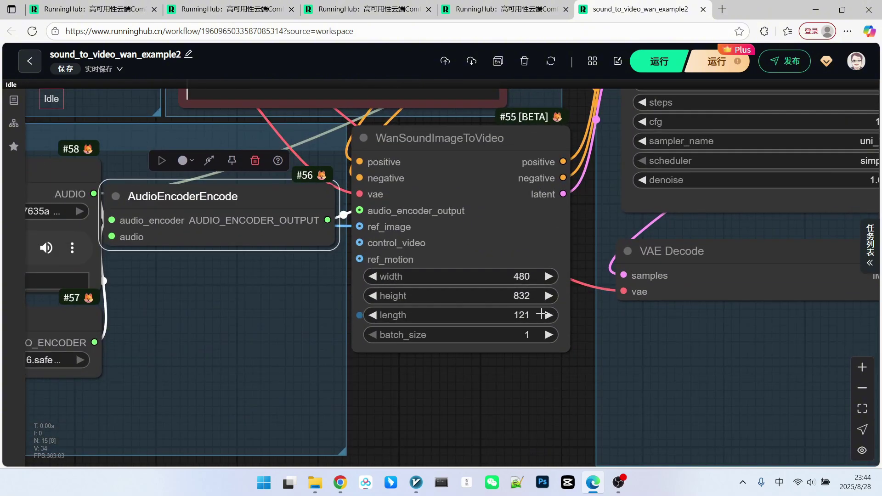
scroll(501, 315, "down", 3)
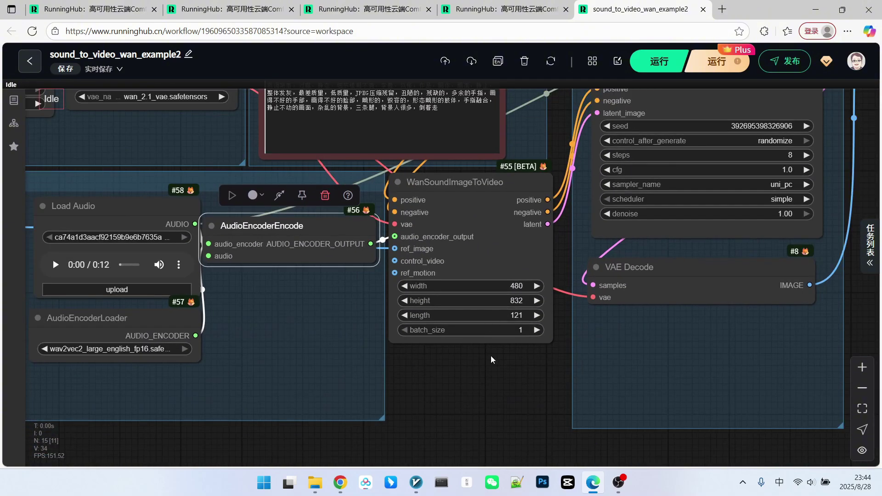
scroll(493, 356, "down", 3)
scroll(425, 368, "down", 2)
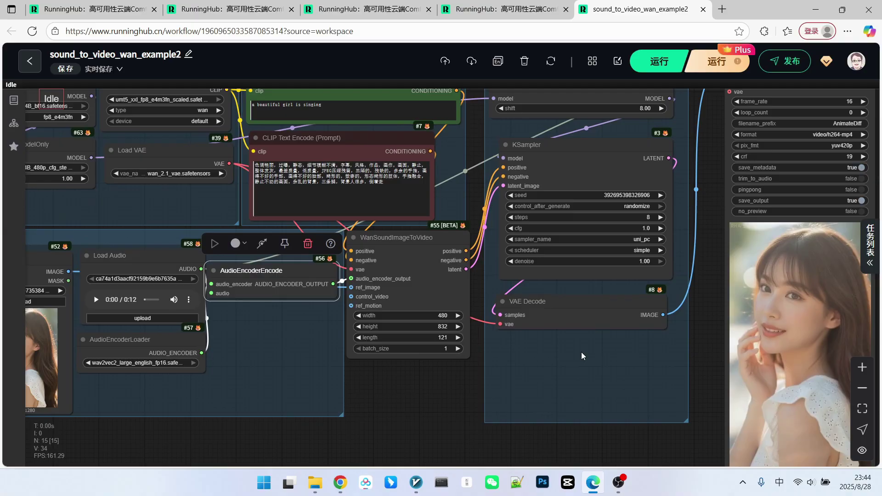
left_click_drag(580, 351, 558, 412)
scroll(559, 165, "up", 3)
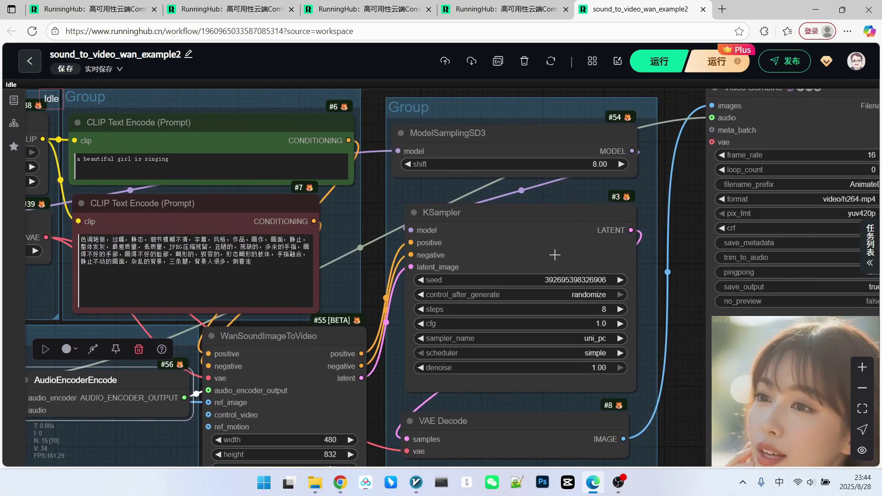
scroll(555, 370, "up", 4)
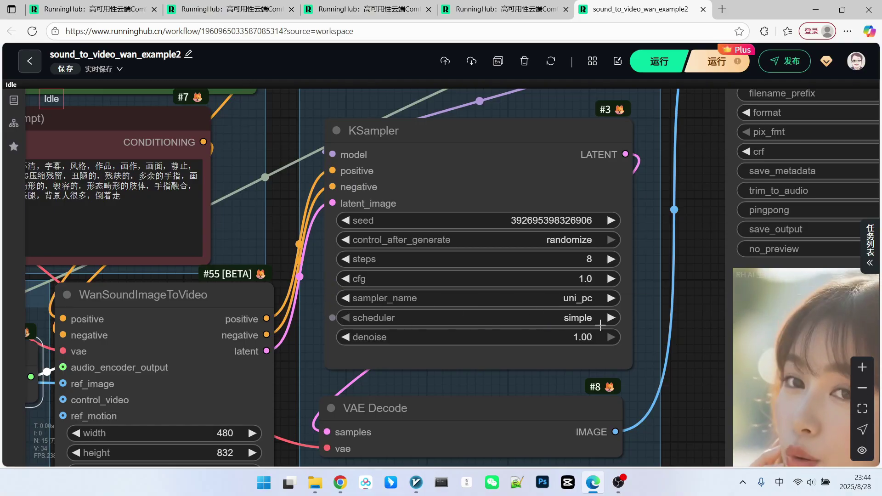
scroll(600, 324, "down", 4)
left_click_drag(571, 357, 528, 299)
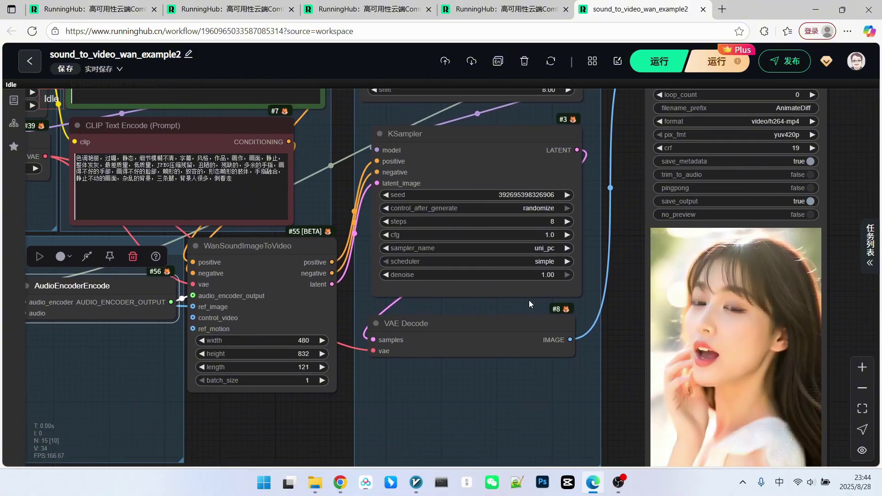
scroll(528, 300, "down", 3)
left_click_drag(516, 374, 438, 326)
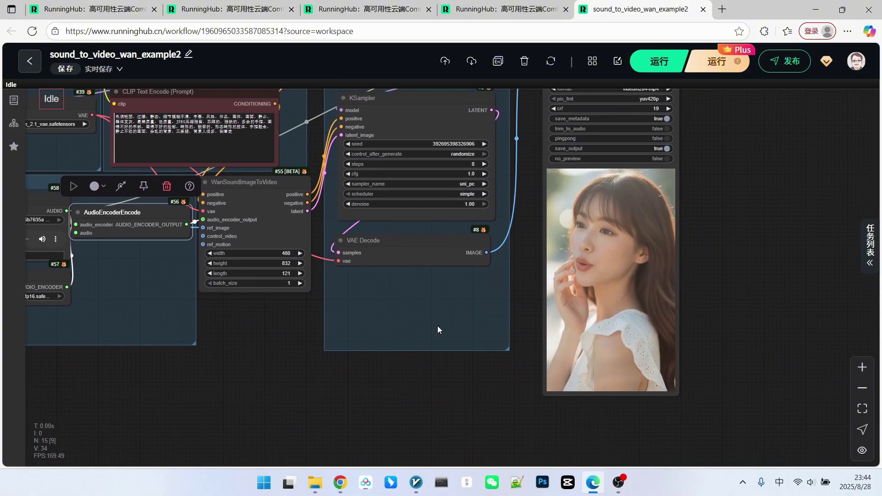
scroll(592, 260, "up", 2)
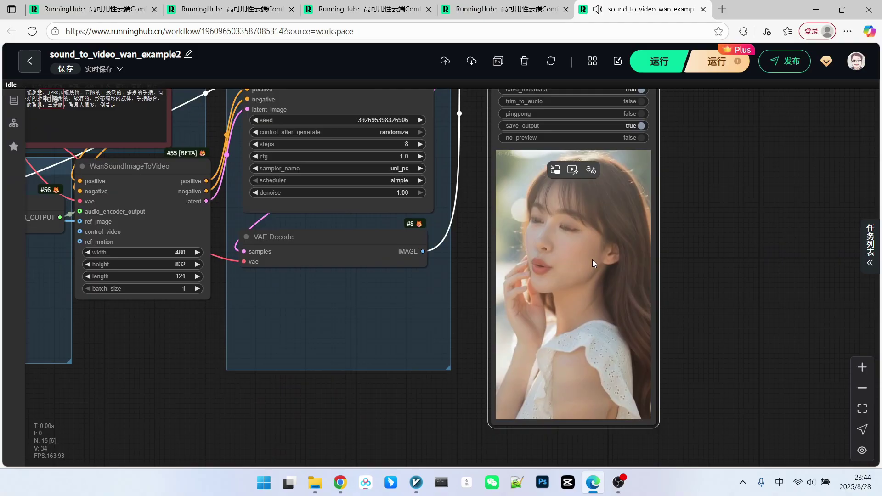
scroll(591, 260, "up", 1)
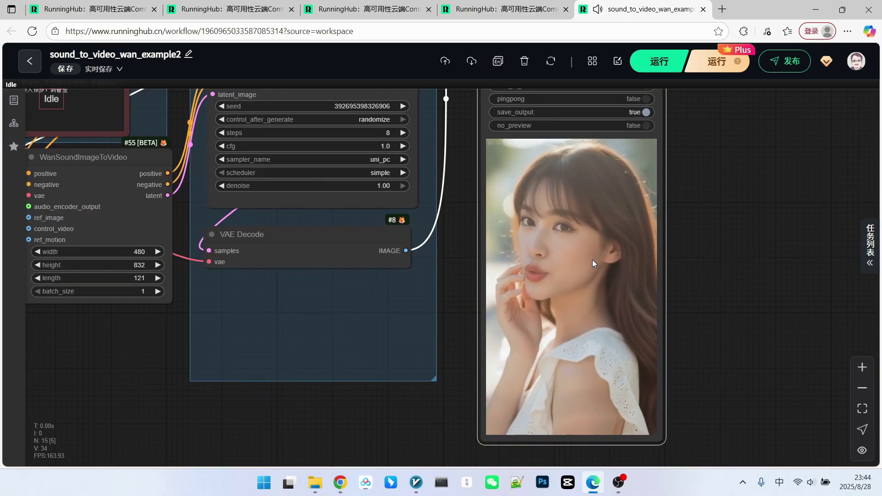
scroll(428, 399, "down", 3)
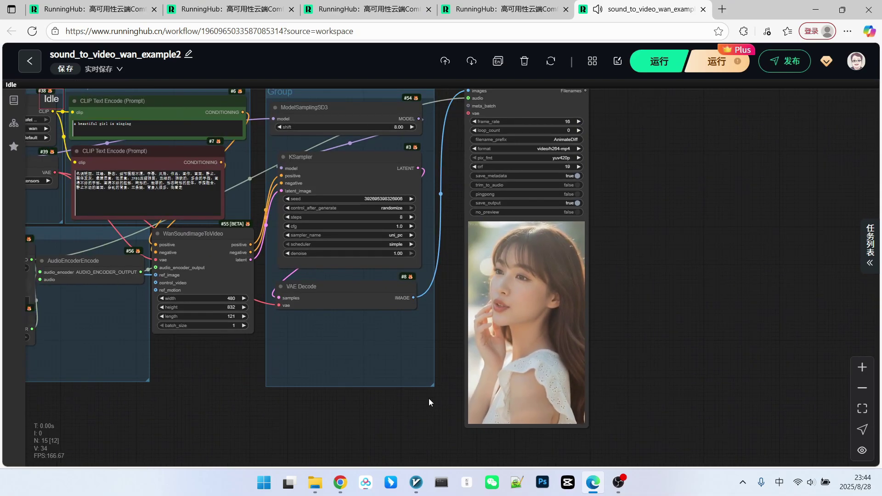
scroll(429, 398, "down", 2)
scroll(471, 379, "up", 1)
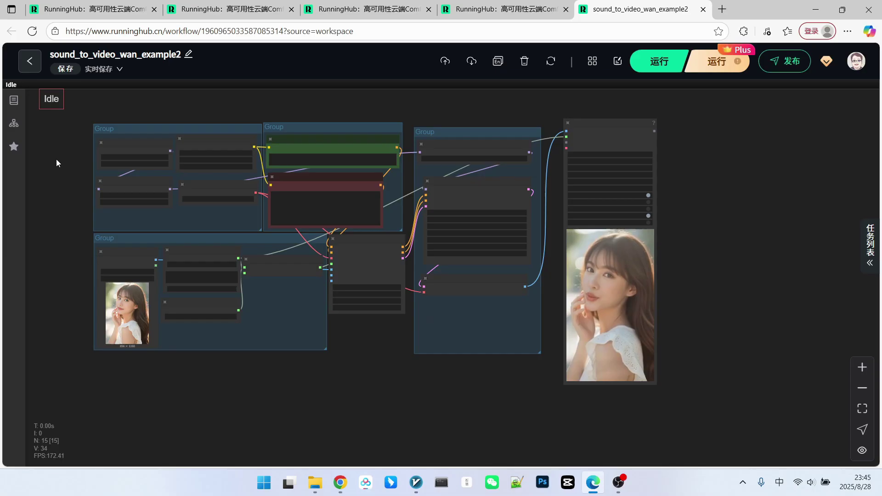
- Pan and zoom across the example2 workflow graph, shifting it to the right
left_click_drag(56, 159, 61, 174)
scroll(60, 173, "up", 2)
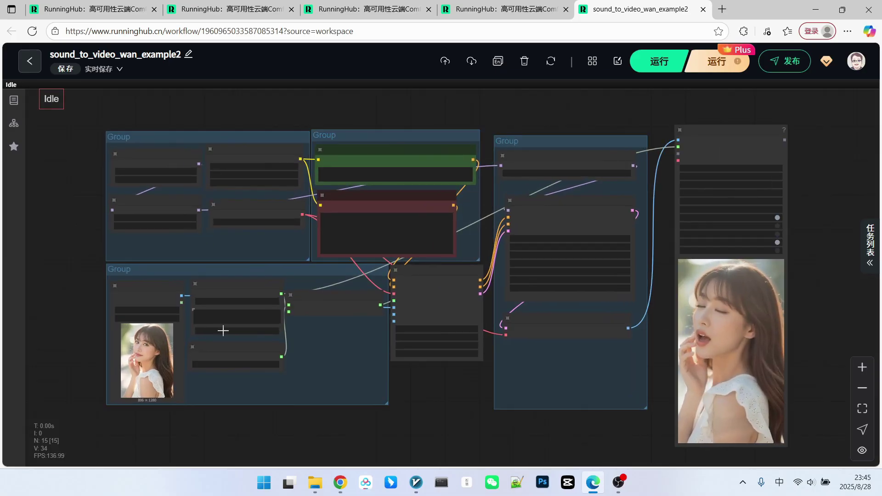
scroll(452, 374, "down", 1)
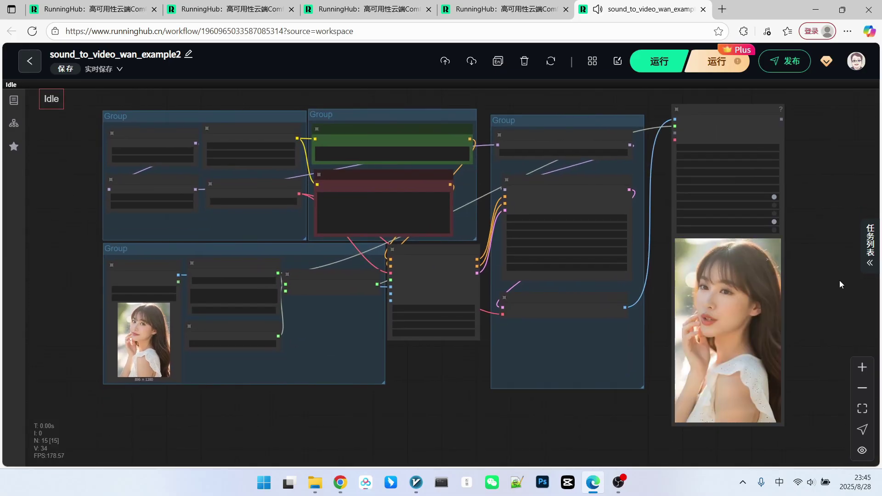
scroll(812, 197, "down", 1)
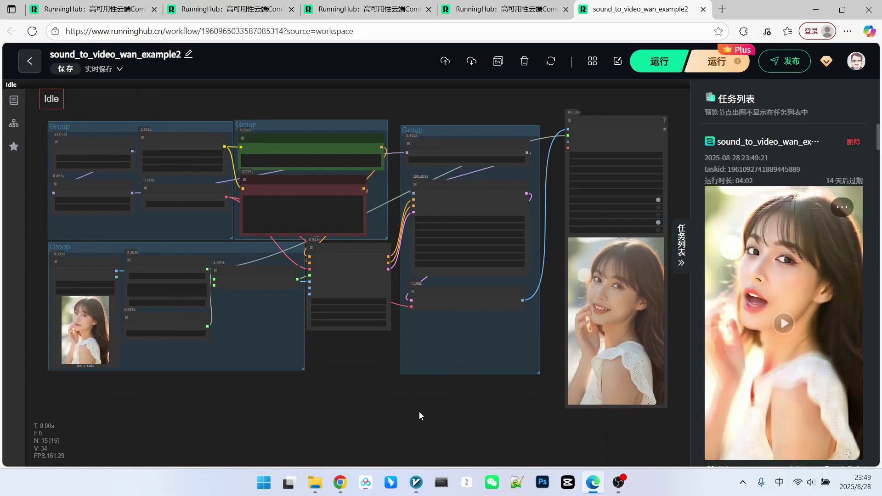
scroll(433, 394, "up", 3)
scroll(366, 419, "down", 2)
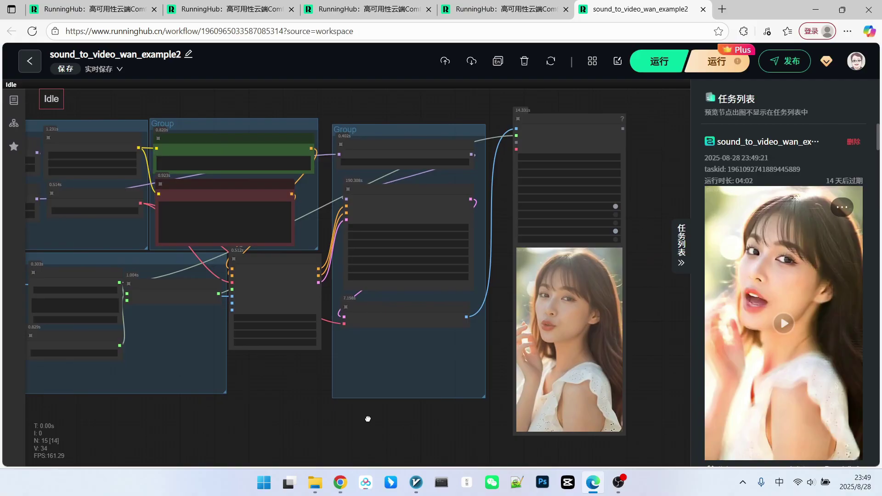
left_click_drag(366, 420, 405, 401)
scroll(406, 401, "down", 1)
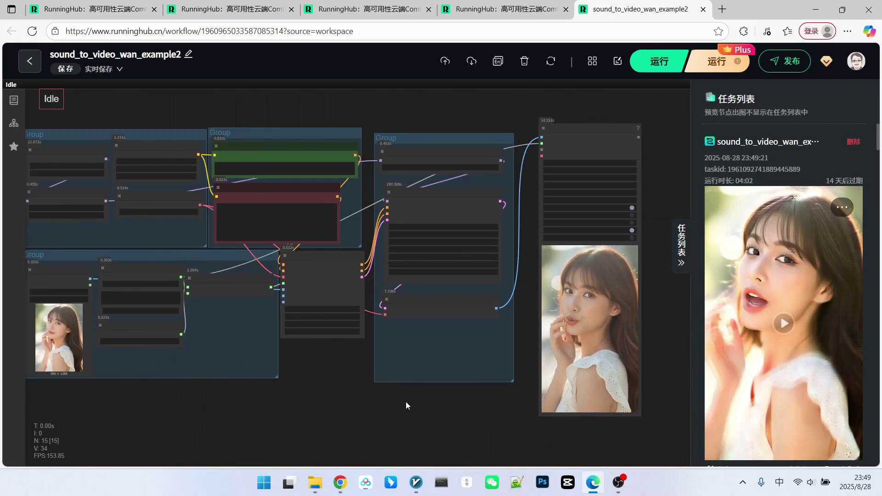
left_click_drag(376, 410, 403, 407)
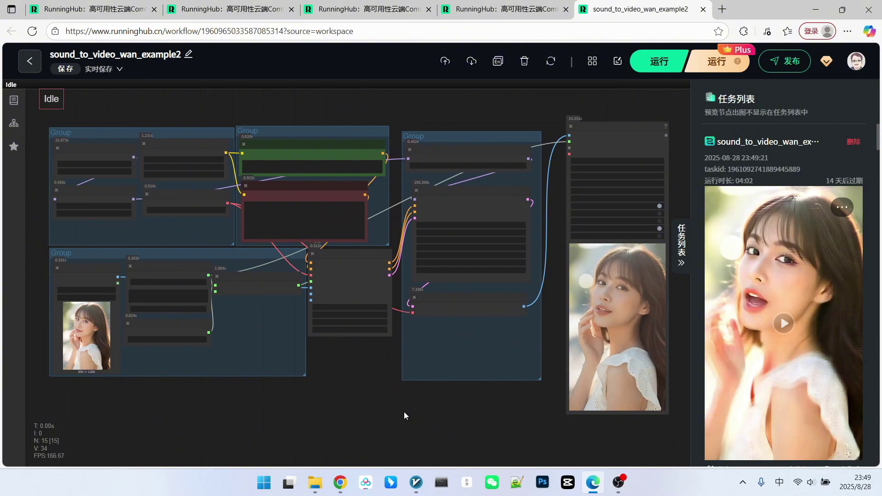
- Recenter the graph and bring the KSampler and output video preview into view
scroll(404, 412, "up", 4)
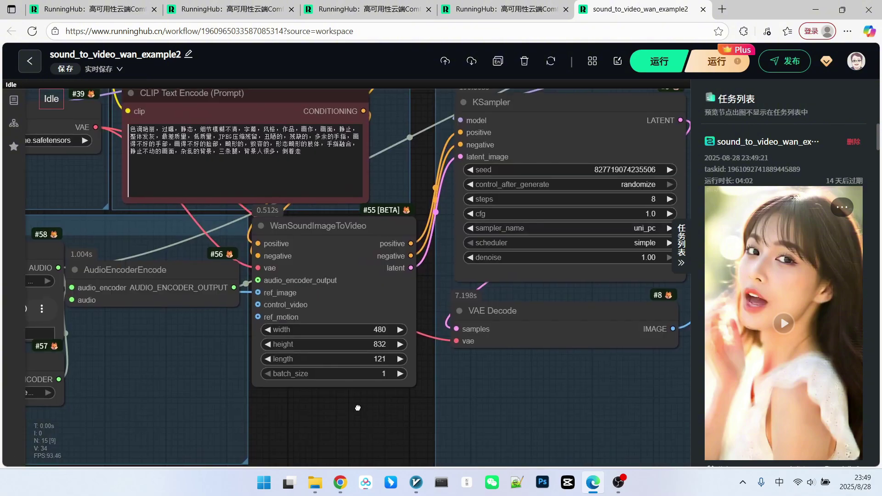
scroll(344, 374, "up", 2)
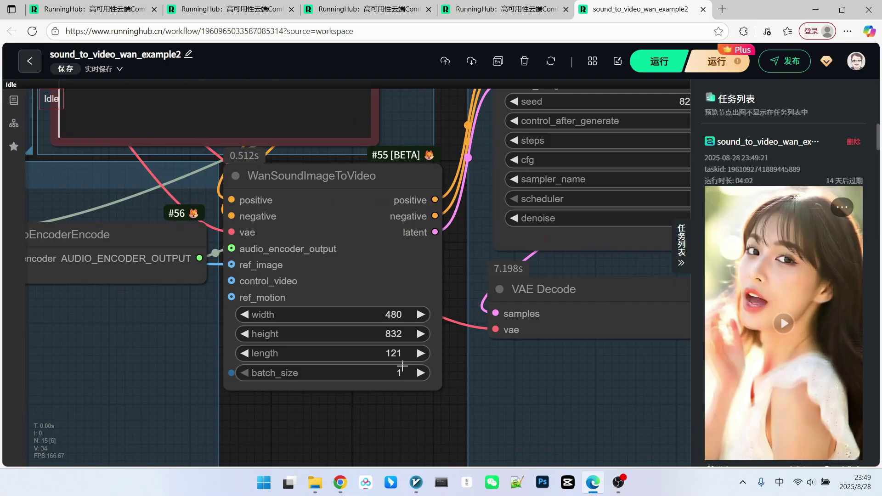
scroll(396, 393, "down", 5)
scroll(395, 414, "up", 2)
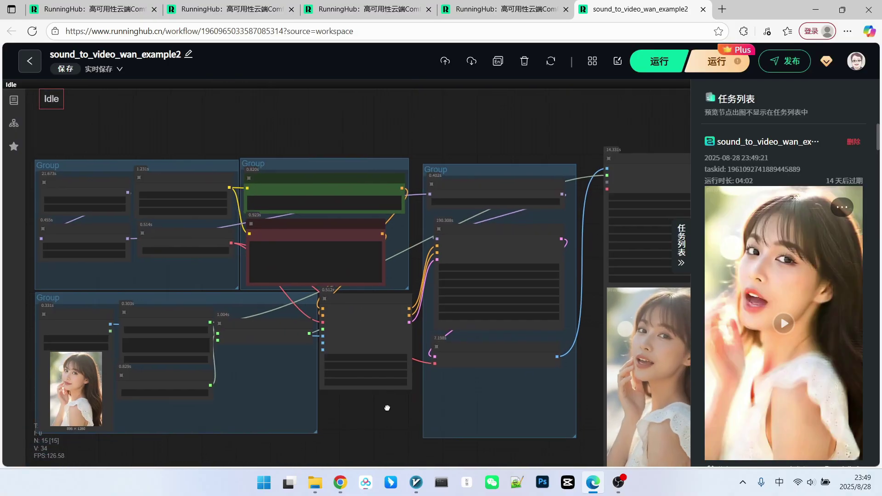
scroll(373, 388, "down", 2)
scroll(373, 394, "down", 2)
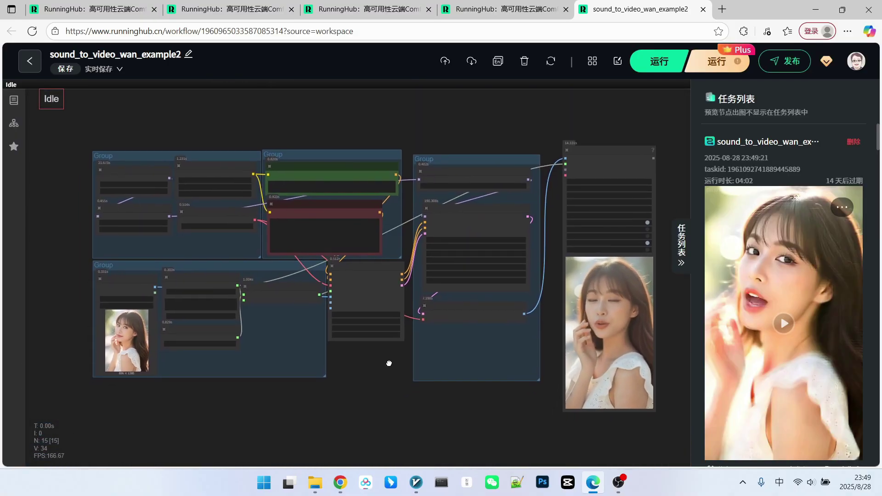
left_click_drag(390, 363, 382, 372)
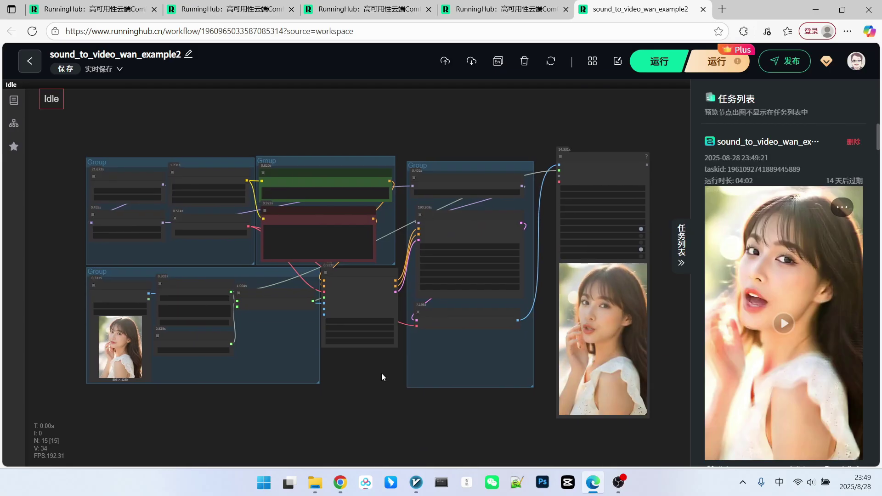
scroll(382, 372, "up", 1)
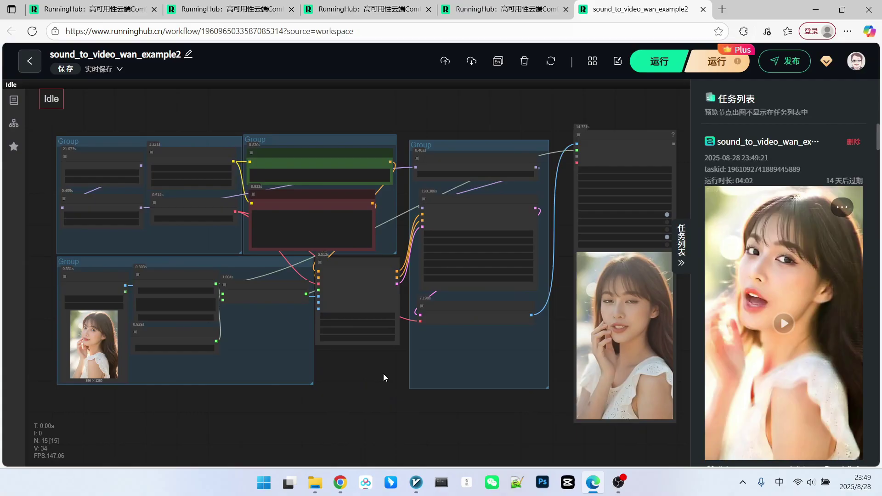
left_click_drag(382, 370, 168, 344)
- Zoom in and play the vertical talking-portrait result in the Video Combine node
scroll(542, 338, "up", 4)
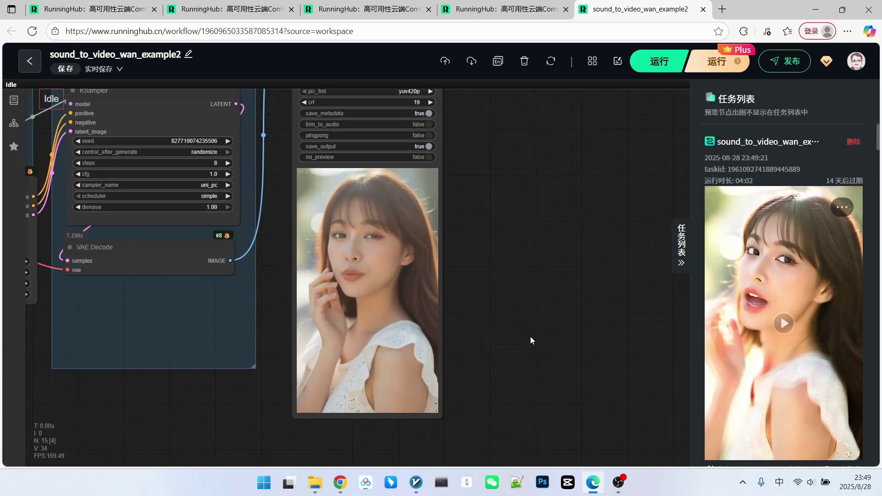
scroll(530, 336, "up", 1)
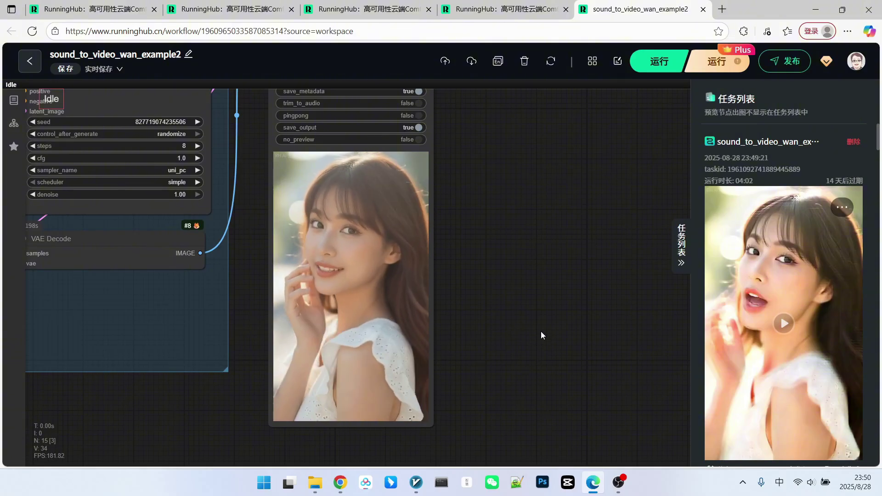
left_click(365, 249)
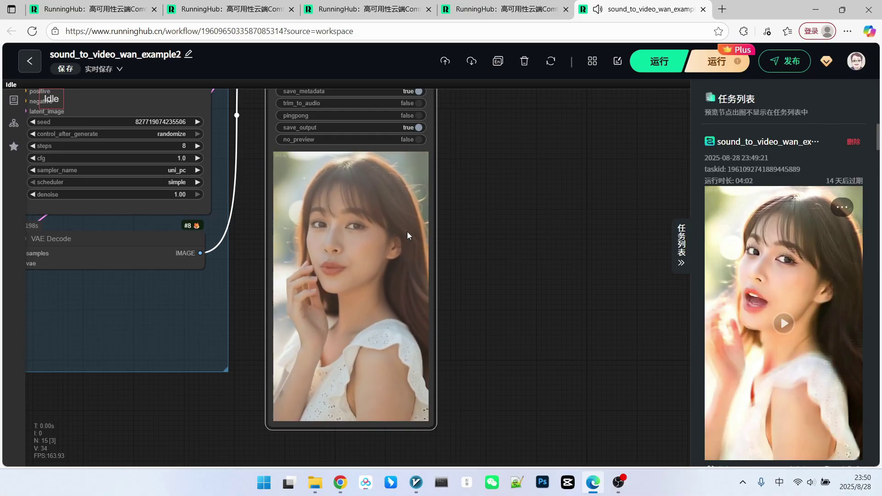
- Zoom out and centre the whole example2 workflow graph on the canvas
scroll(516, 205, "down", 5)
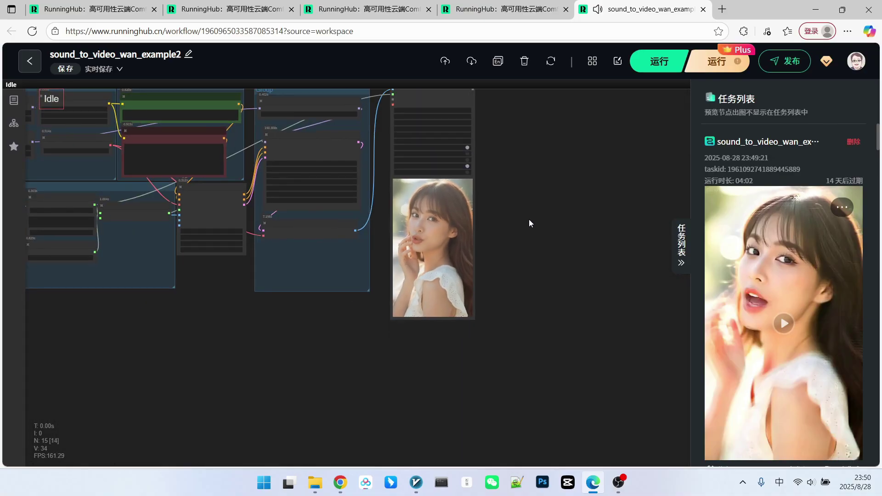
scroll(318, 309, "down", 2)
left_click_drag(318, 310, 394, 346)
scroll(338, 318, "up", 3)
left_click_drag(338, 318, 364, 315)
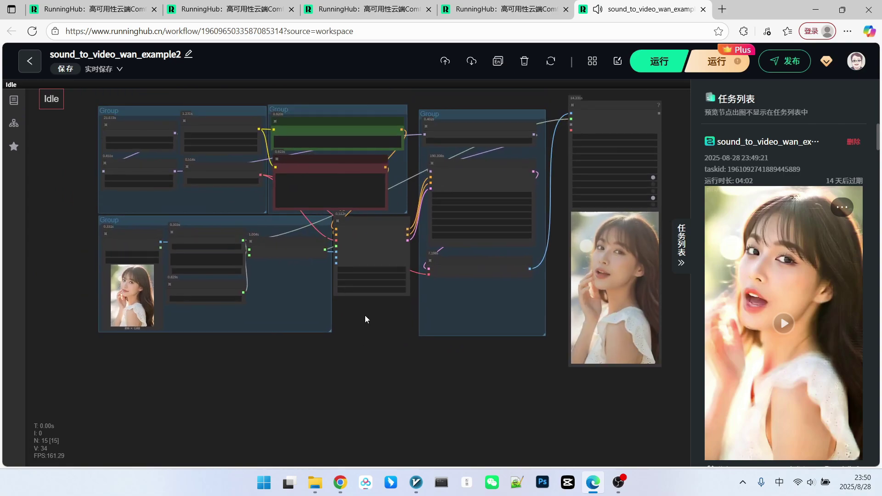
scroll(370, 323, "down", 1)
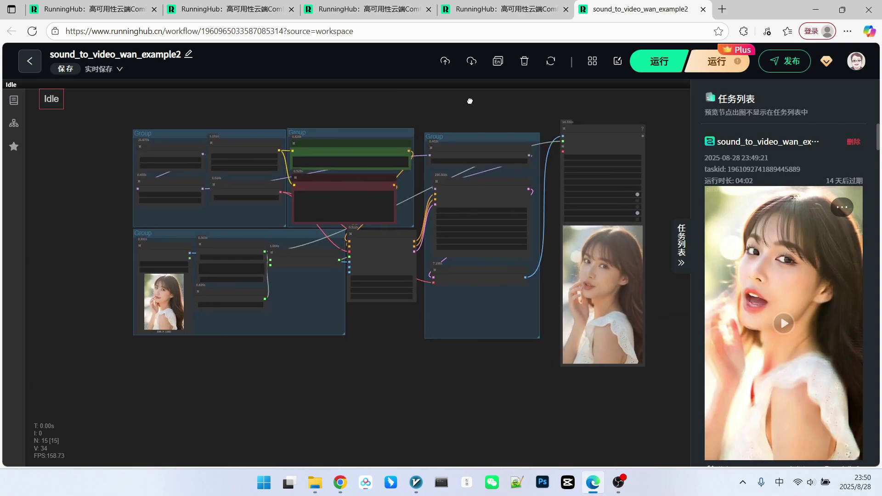
left_click_drag(469, 101, 455, 113)
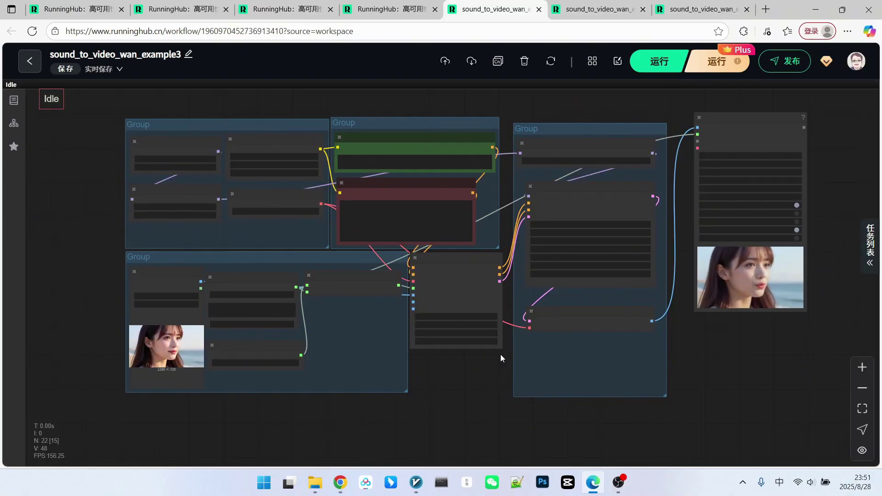
- Zoom into example3's loaders and WanSoundImageToVideo to read width 832, height 480, length 121
left_click_drag(459, 379, 528, 375)
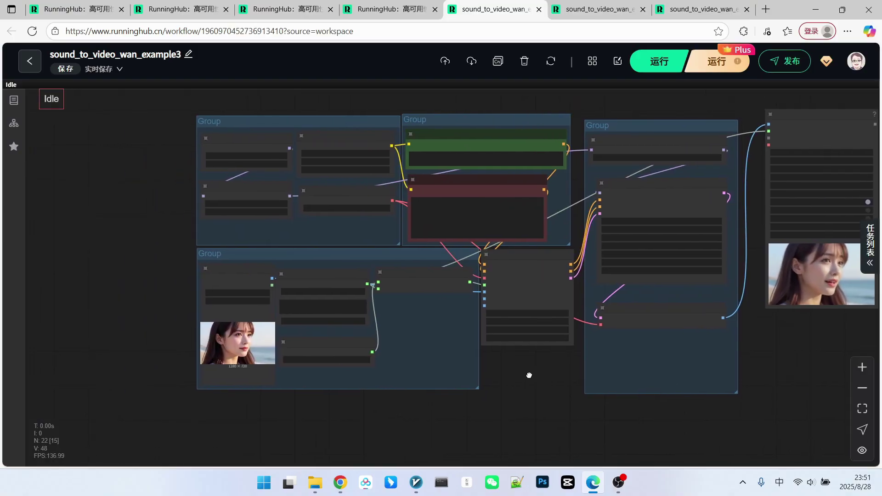
scroll(191, 351, "up", 5)
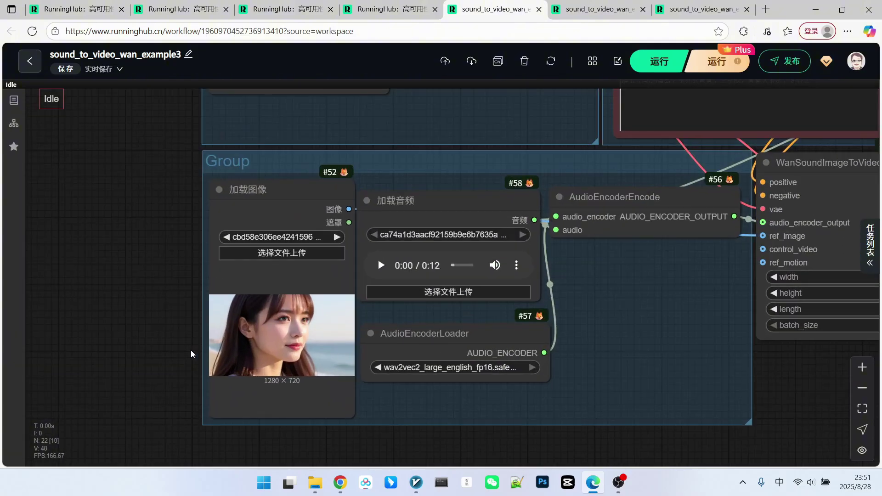
scroll(191, 349, "up", 2)
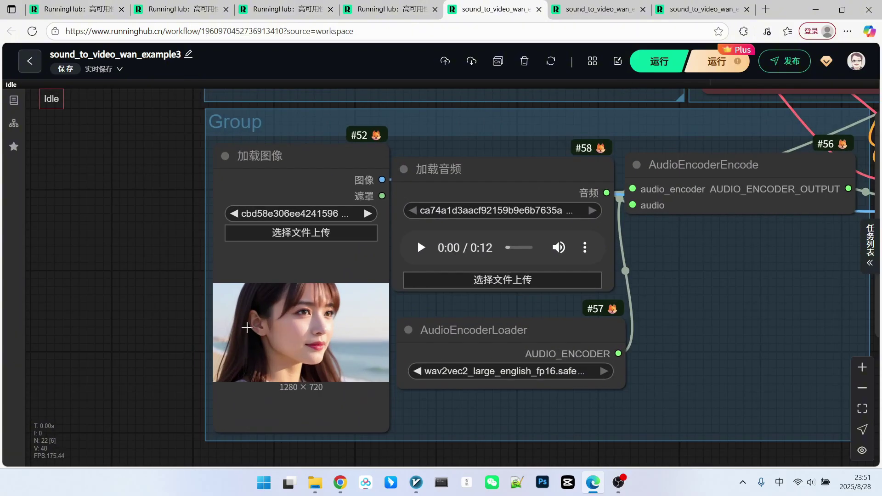
scroll(222, 334, "down", 8)
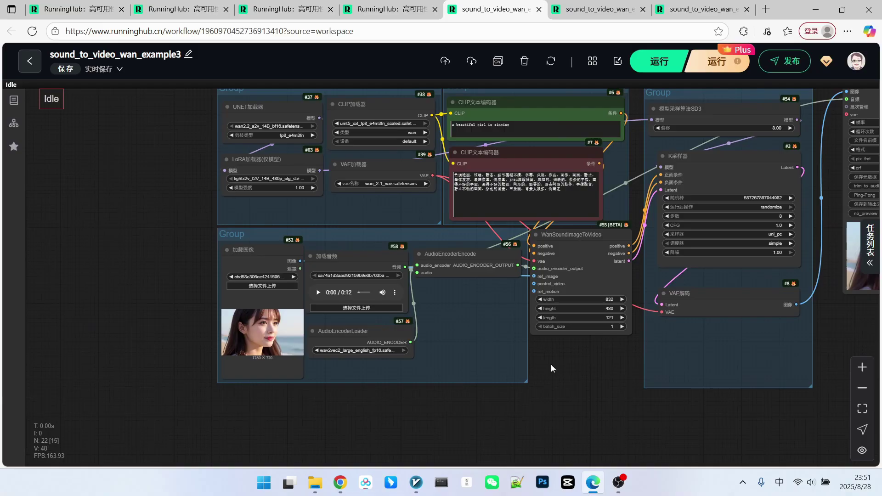
left_click_drag(551, 365, 465, 378)
scroll(464, 363, "up", 7)
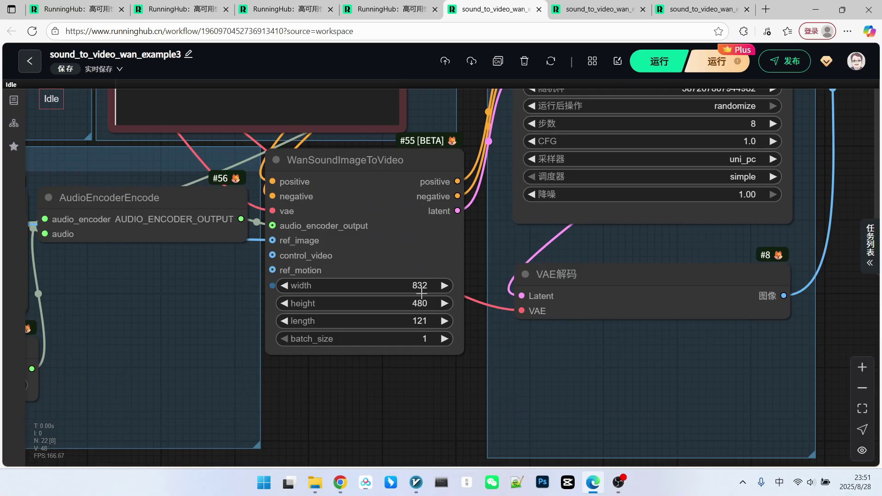
scroll(399, 250, "down", 5)
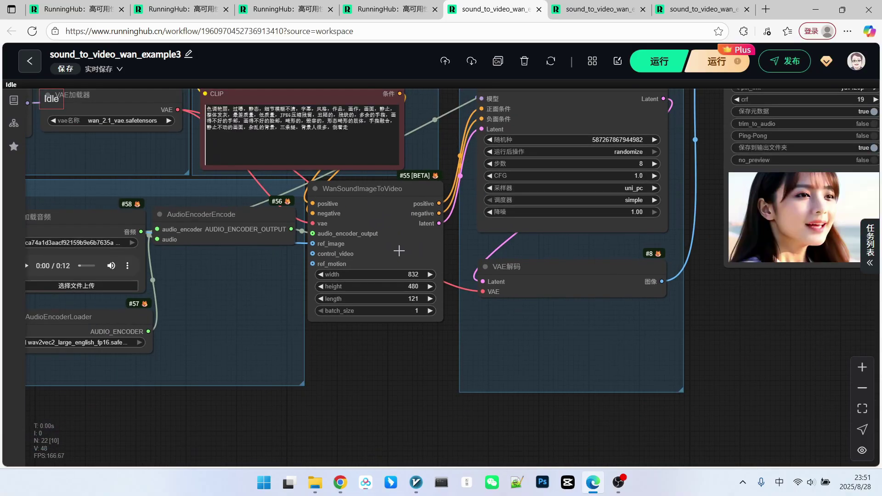
- Bring the sampler and video output into view to preview the beach video
left_click_drag(618, 334, 433, 416)
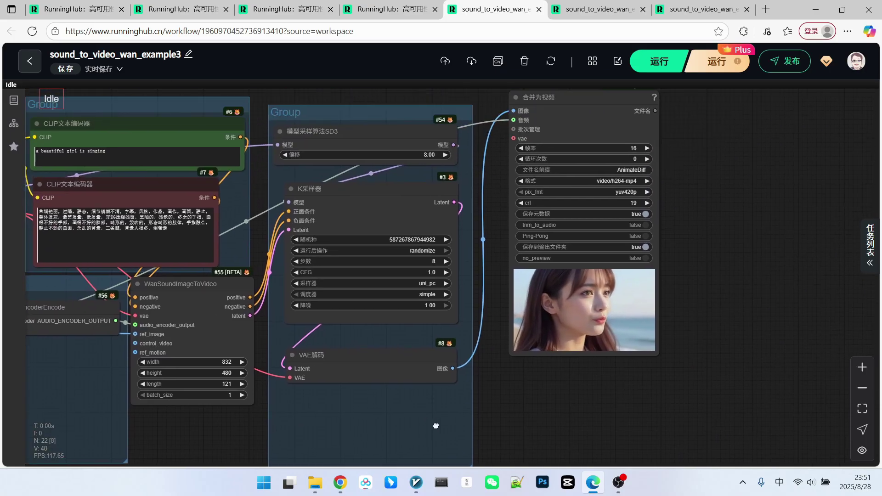
scroll(757, 323, "up", 3)
scroll(743, 321, "up", 2)
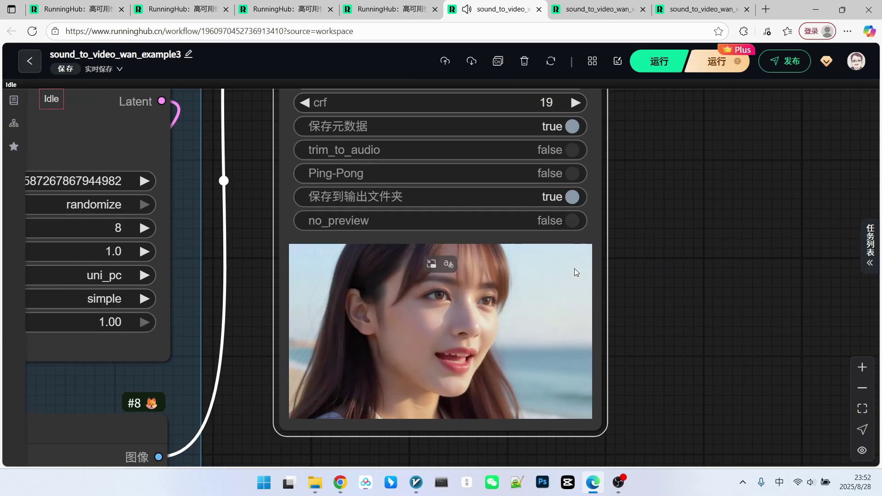
mouse_move(570, 269)
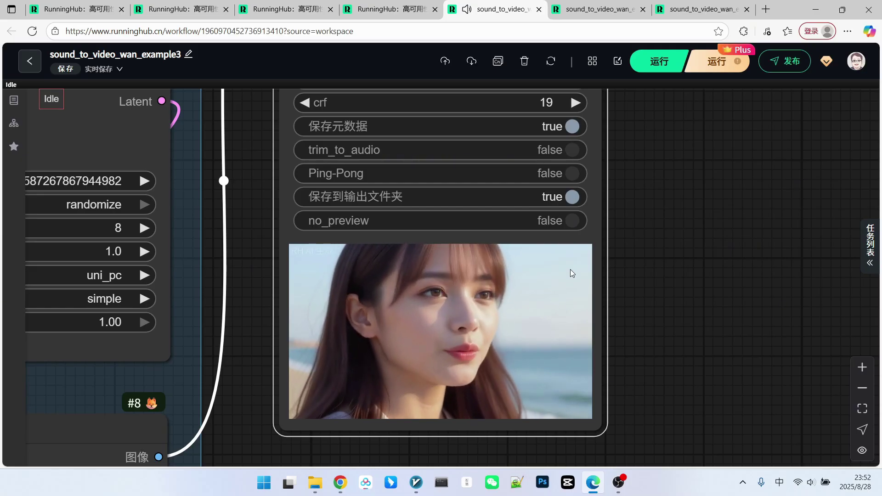
scroll(676, 261, "down", 4)
scroll(677, 261, "down", 3)
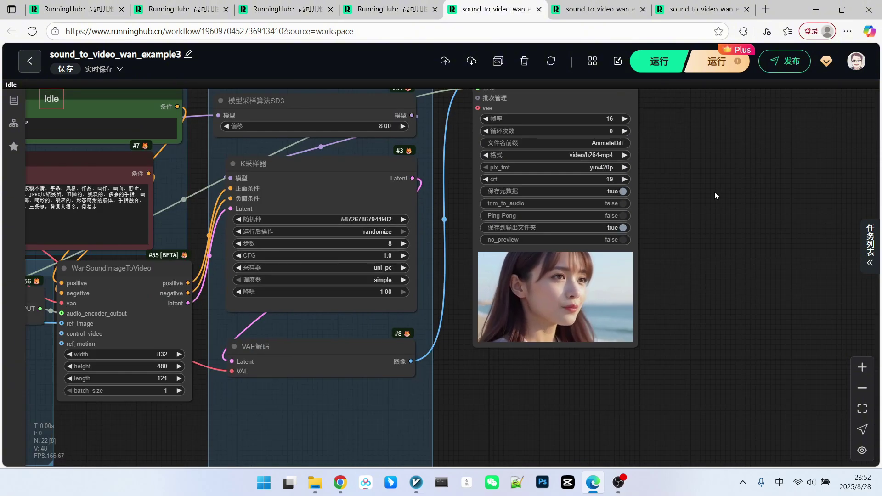
scroll(715, 192, "down", 3)
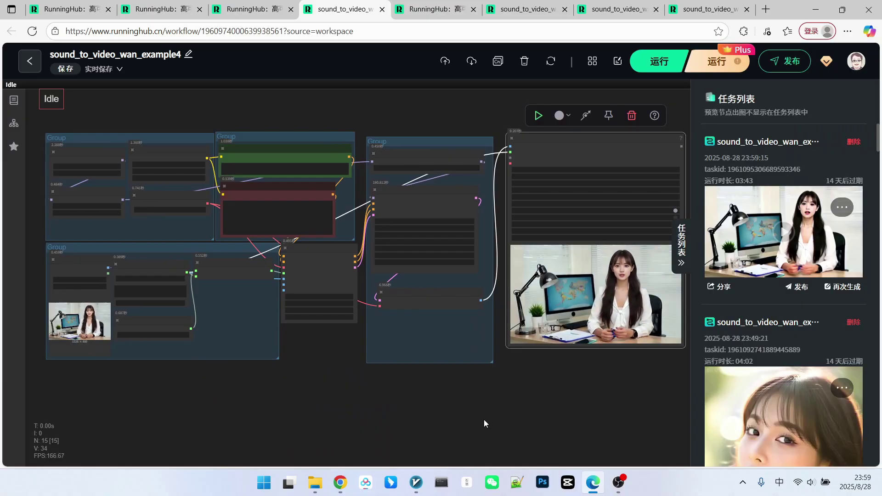
scroll(574, 414, "up", 5)
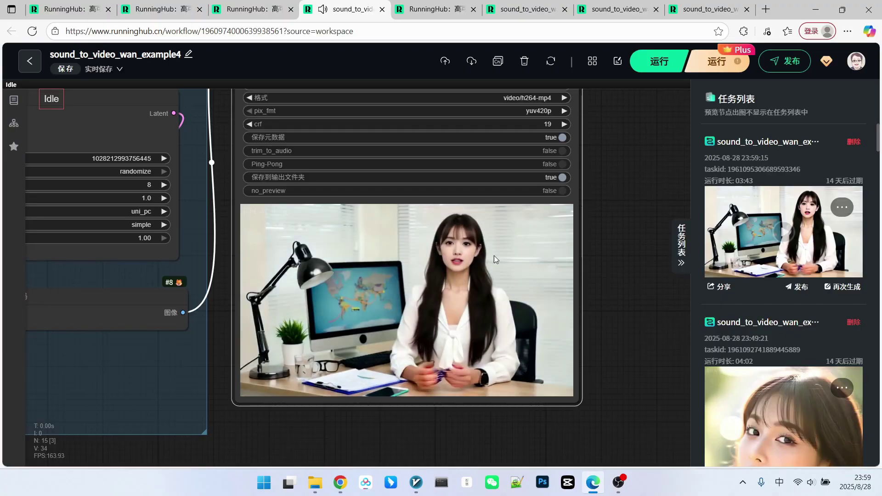
mouse_move(561, 261)
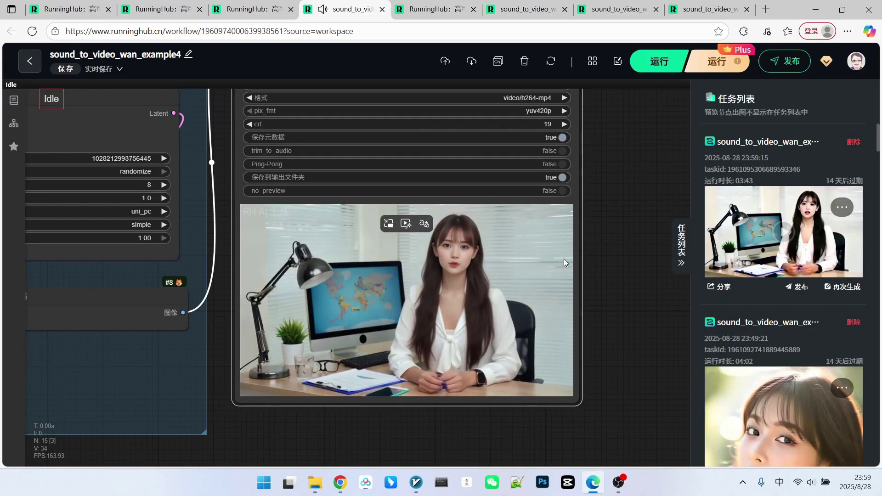
scroll(564, 258, "up", 1)
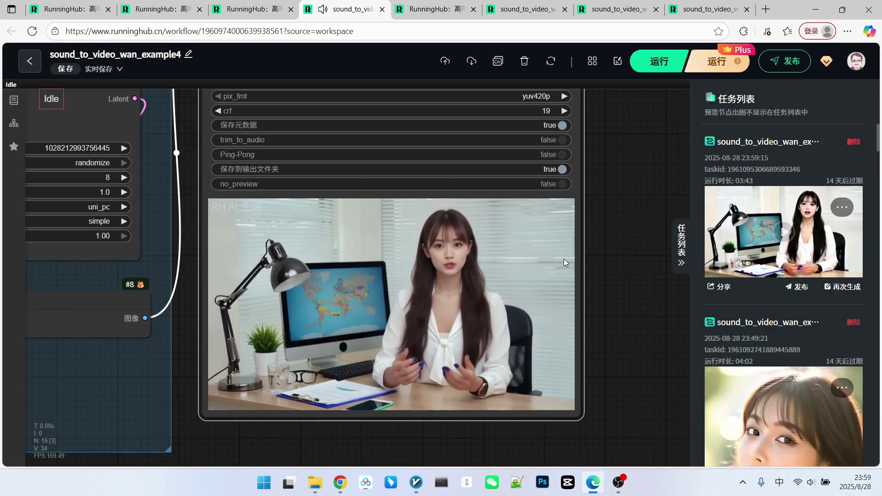
left_click(638, 299)
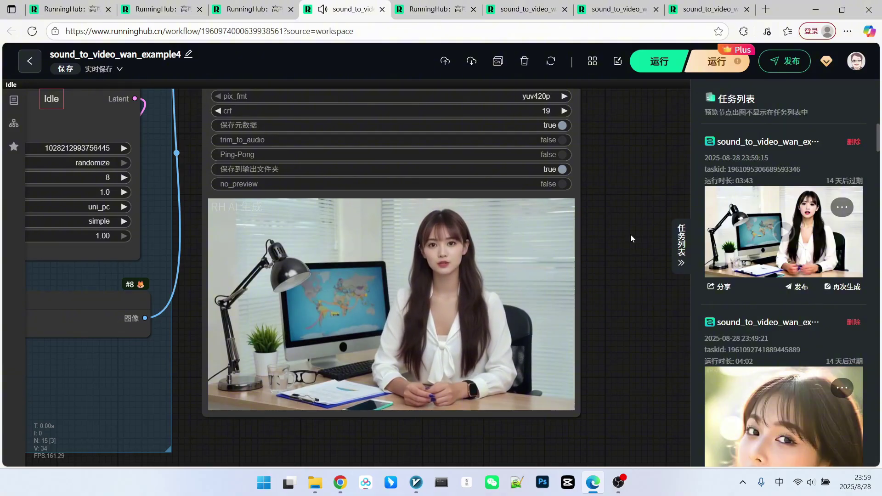
scroll(630, 234, "down", 6)
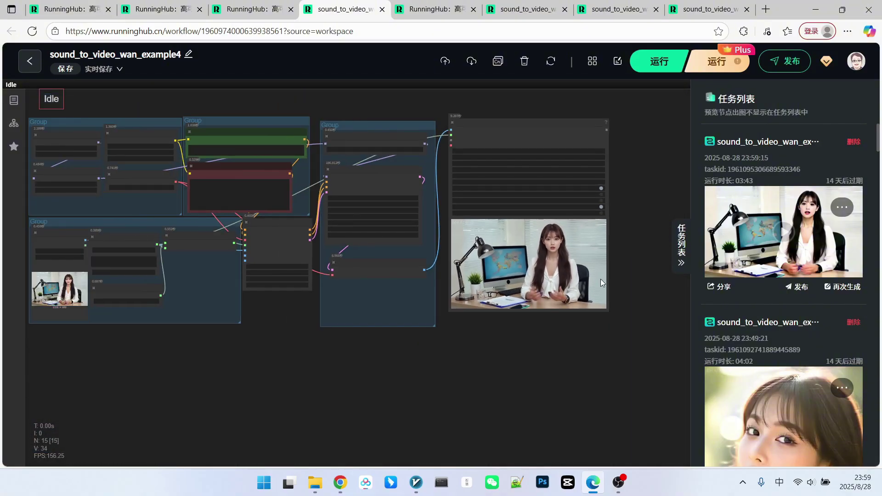
left_click_drag(474, 360, 537, 373)
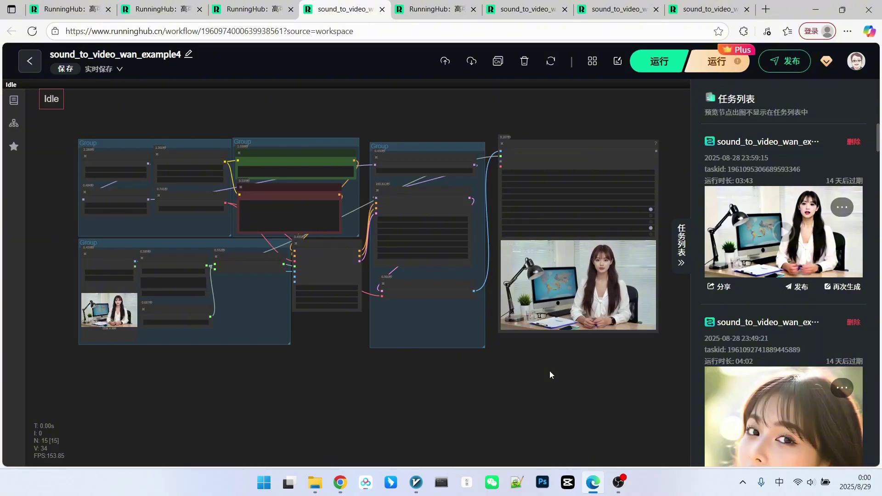
- Move the K采样器 node down and add a WAN Context Windows (Manual) node via 'wan' search
scroll(497, 376, "up", 3)
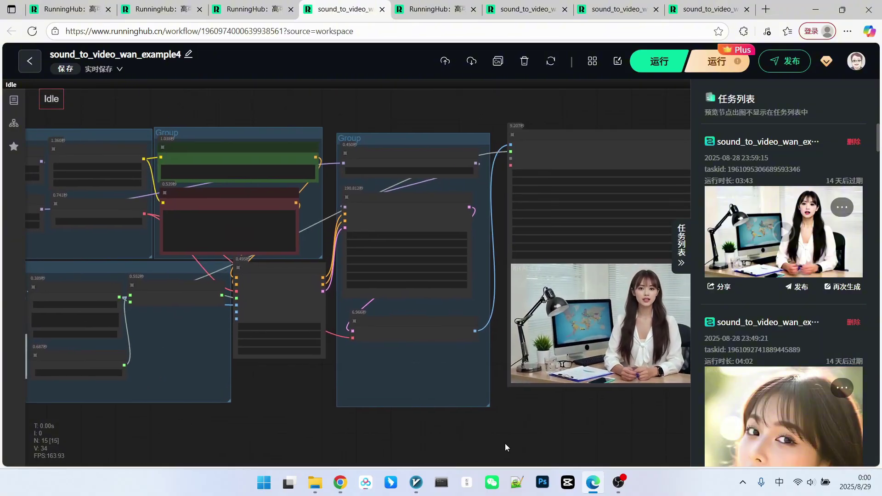
scroll(491, 420, "up", 4)
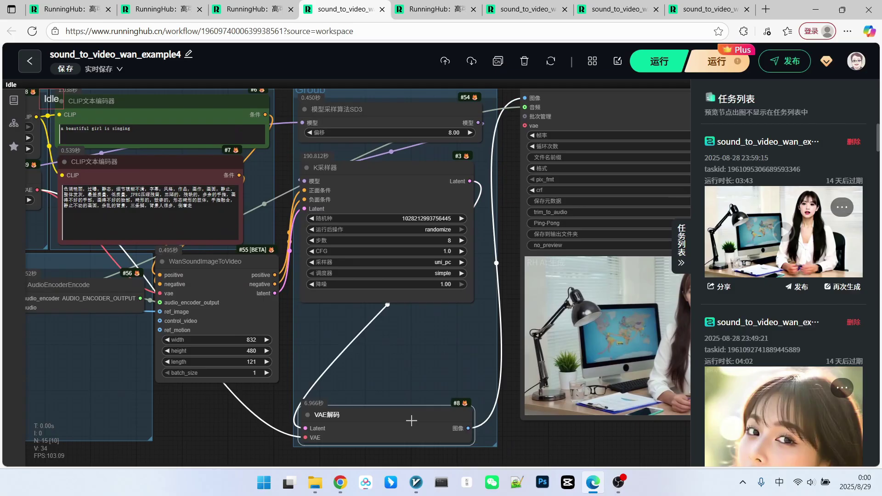
left_click_drag(391, 167, 390, 280)
double_click(437, 172)
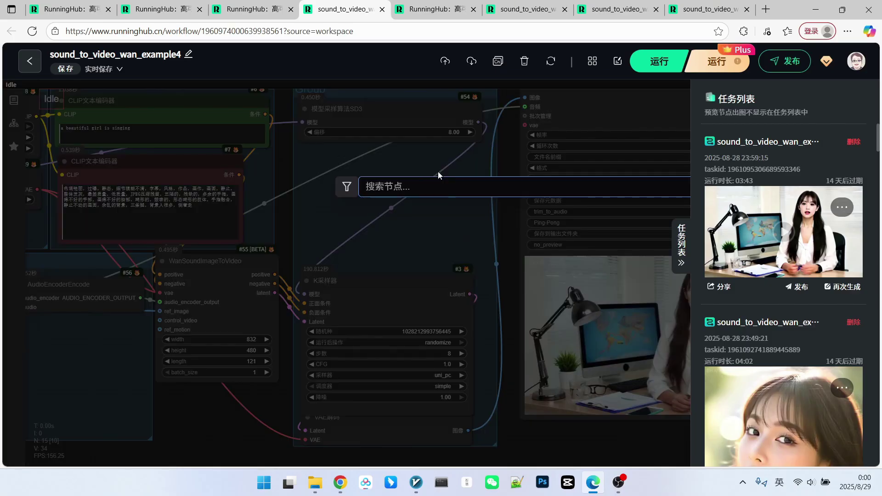
type("wan")
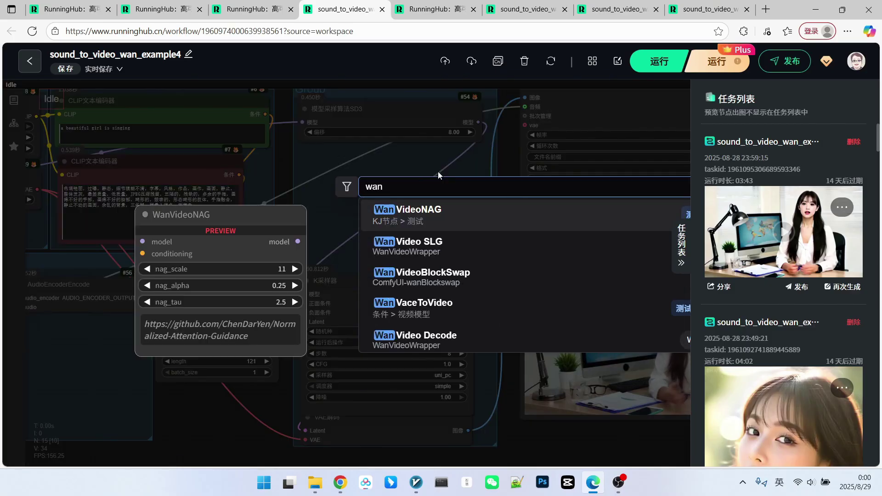
key("Return")
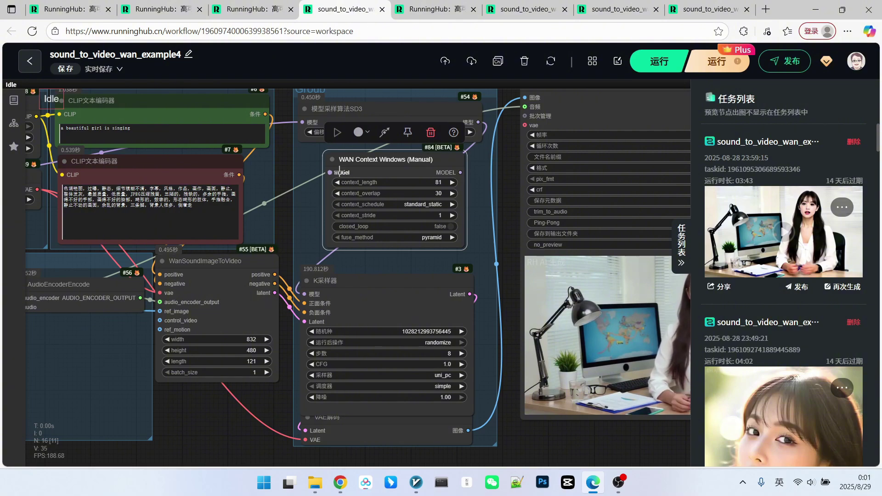
scroll(350, 349, "down", 5)
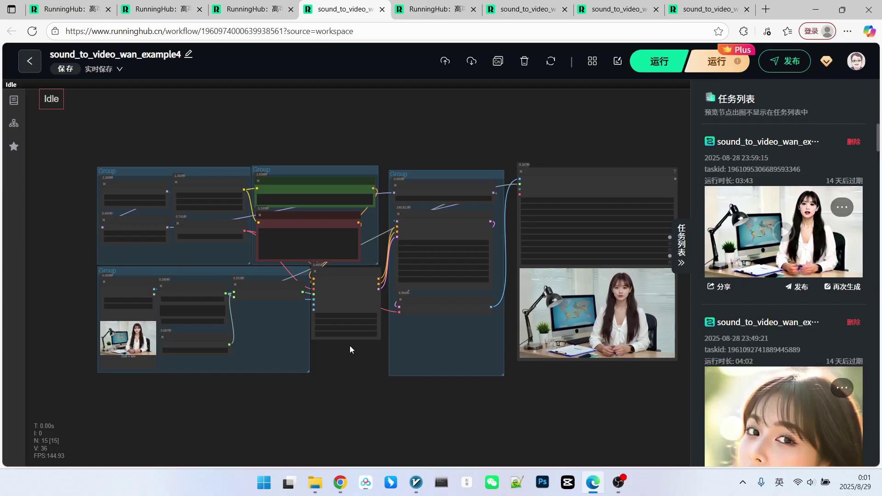